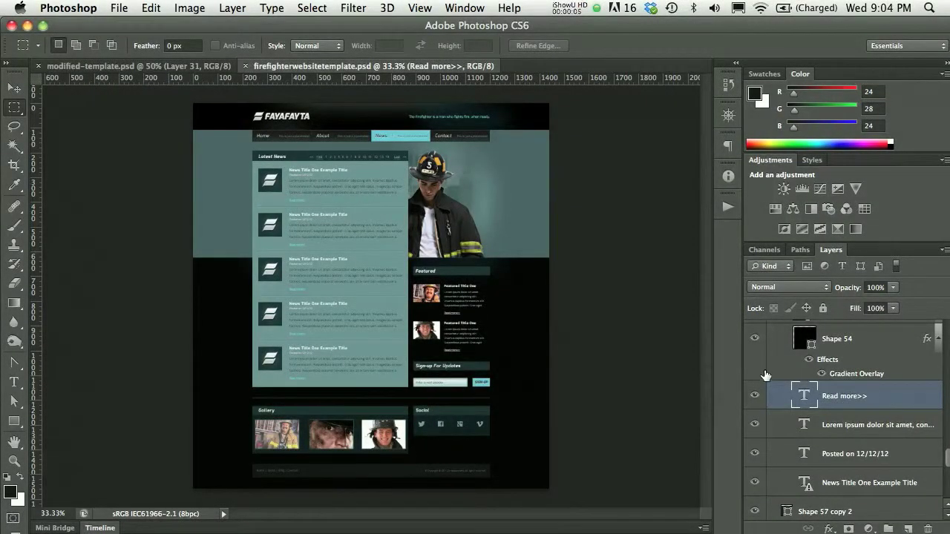
# - Scroll up through the firefighter template's layer list
pyautogui.scroll(3, 766, 376)
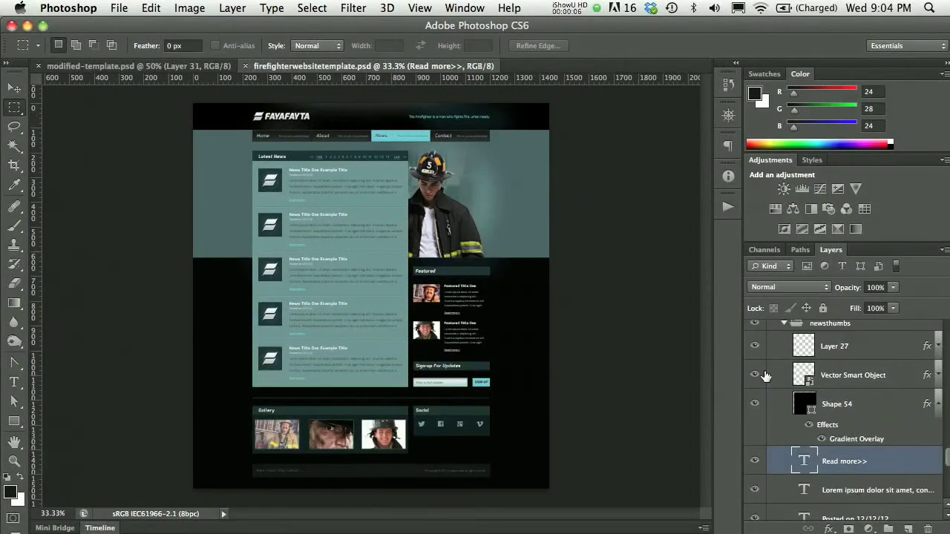
pyautogui.scroll(3, 766, 375)
pyautogui.scroll(3, 766, 376)
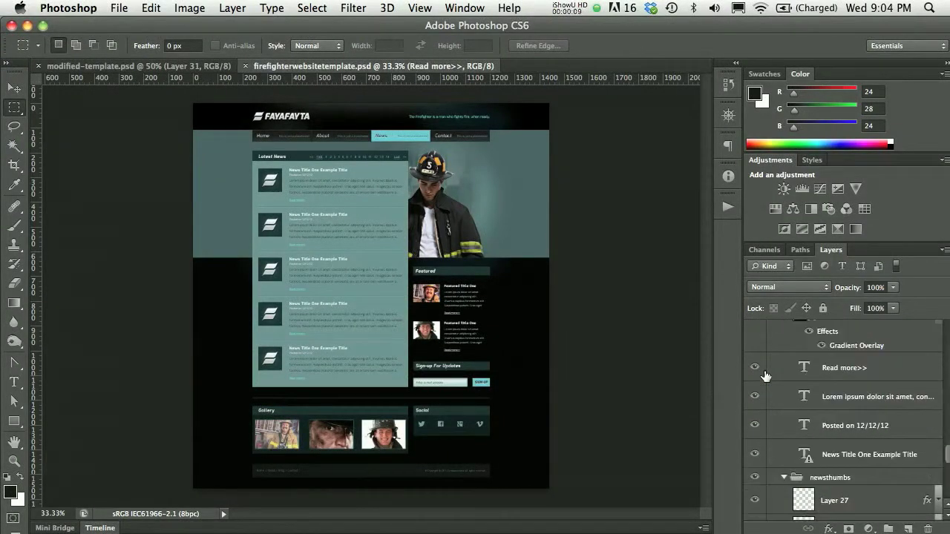
pyautogui.scroll(2, 766, 377)
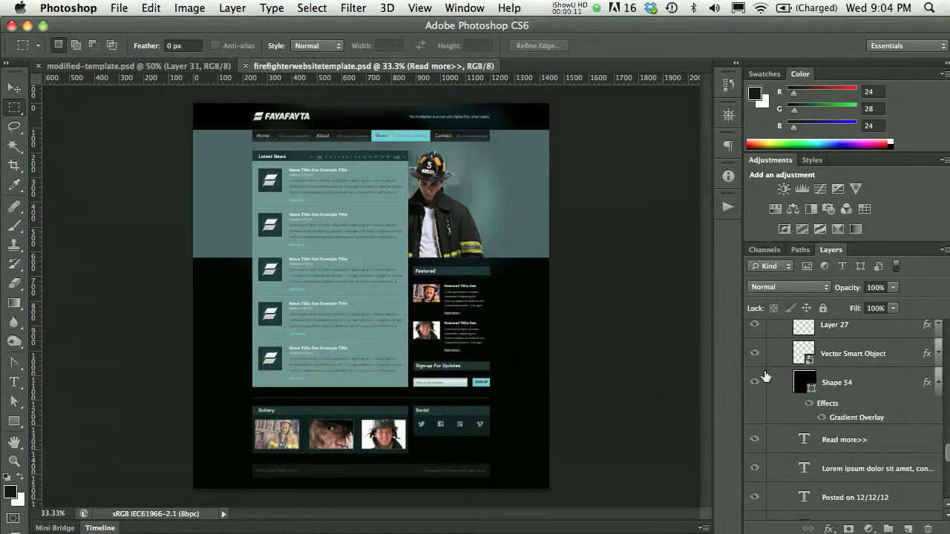
pyautogui.scroll(2, 766, 377)
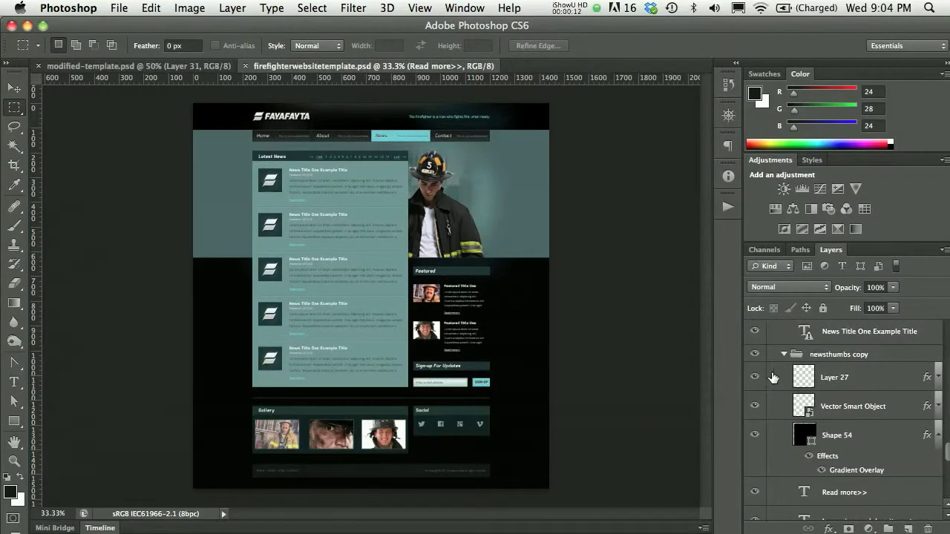
pyautogui.scroll(1, 835, 395)
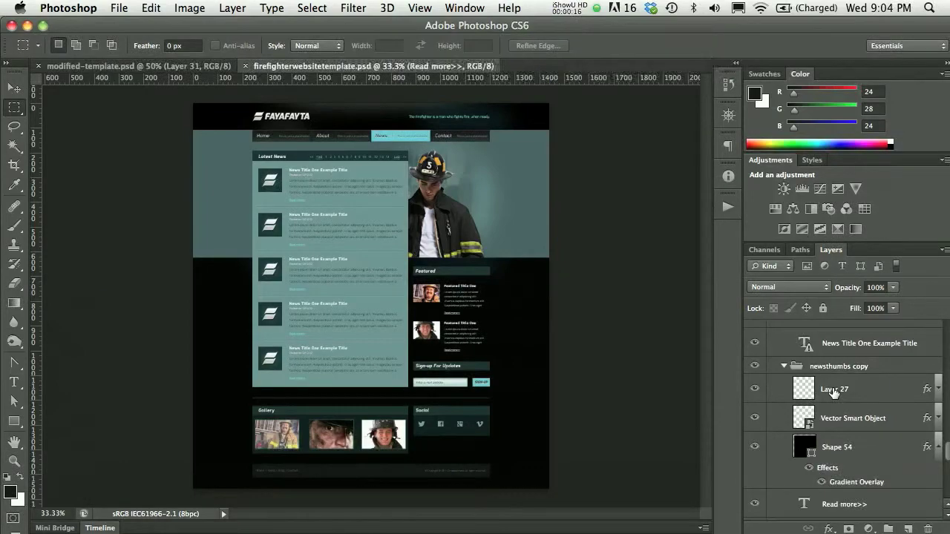
pyautogui.scroll(5, 834, 393)
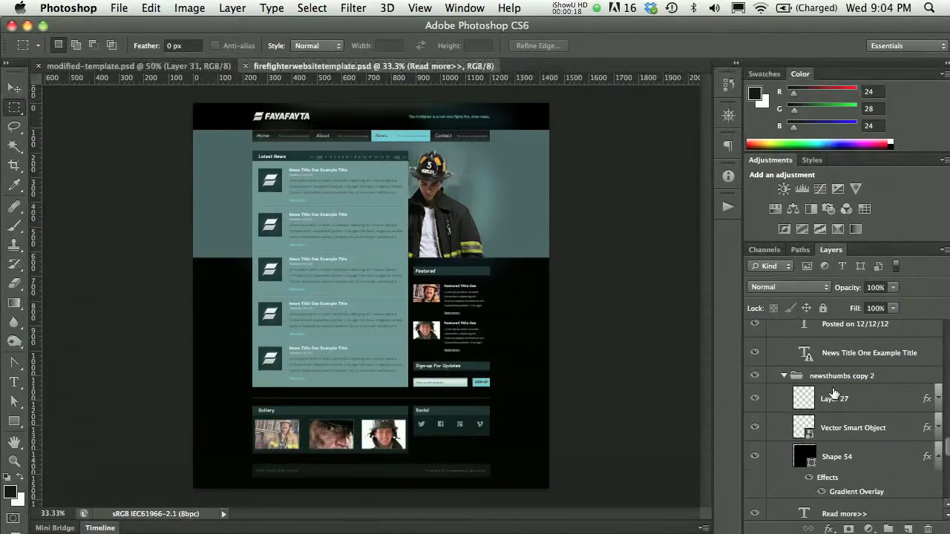
pyautogui.scroll(2, 834, 393)
pyautogui.scroll(6, 833, 393)
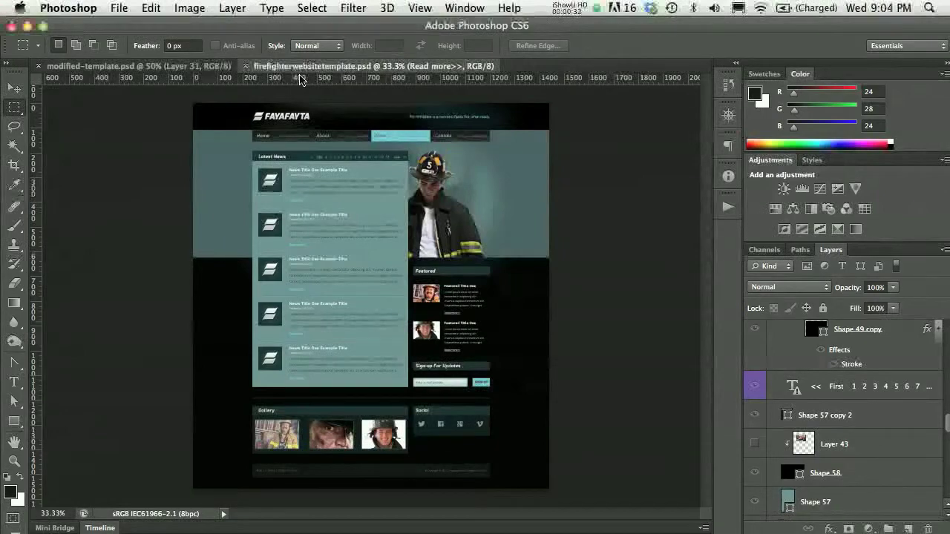
# - Check modified-template.psd for reference, then make the grid group visible on the firefighter template
pyautogui.click(175, 69)
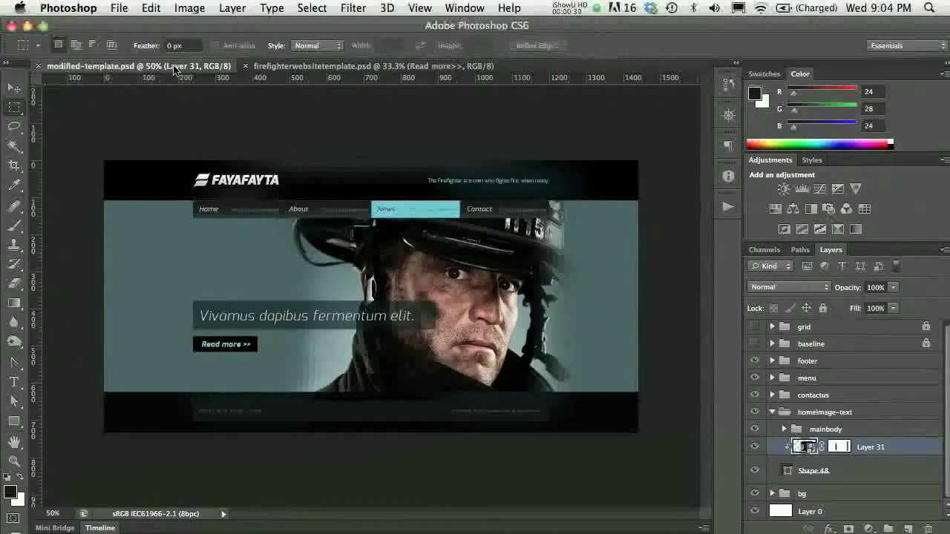
pyautogui.click(290, 66)
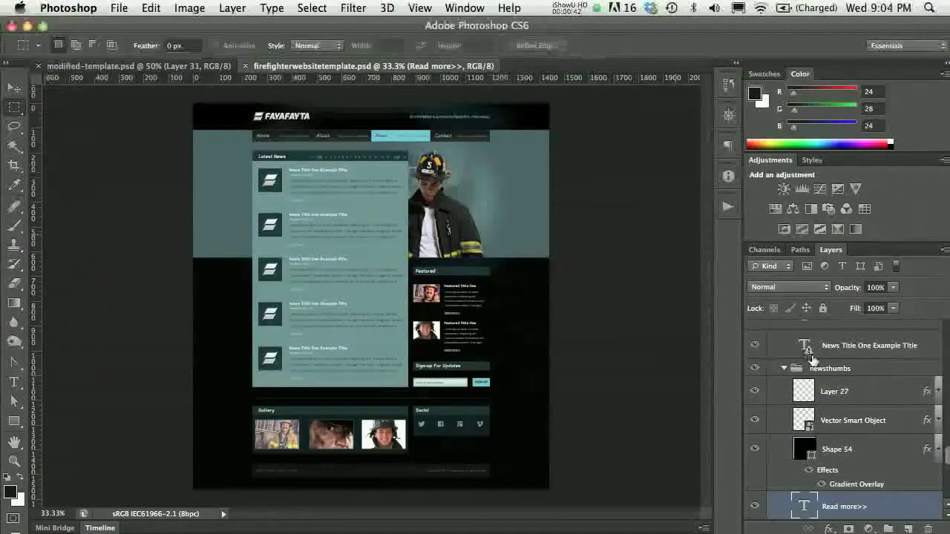
pyautogui.scroll(15, 813, 360)
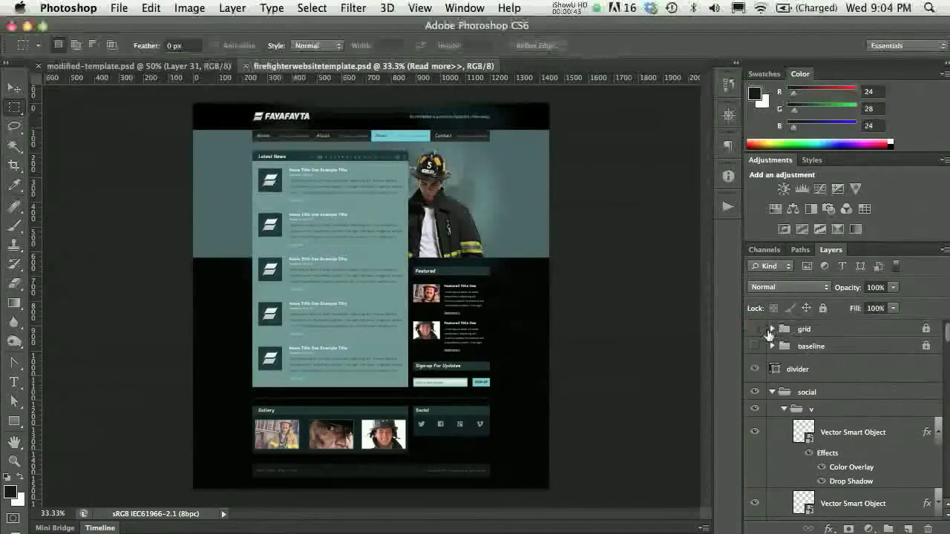
pyautogui.click(755, 329)
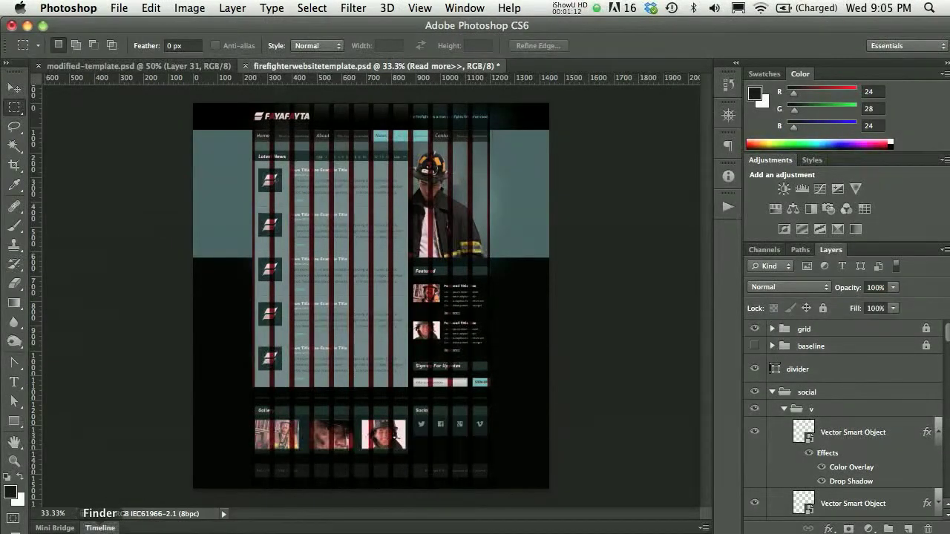
pyautogui.press('F12')
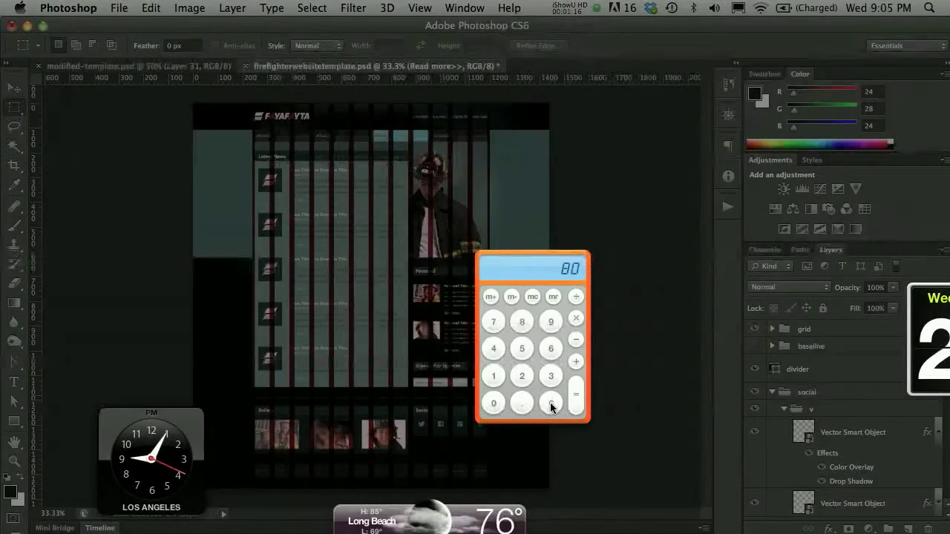
# - Calculate 960 ÷ 12 = 80 on the Dashboard calculator, then return to Photoshop
pyautogui.click(550, 402)
pyautogui.write('960')
pyautogui.press('/')
pyautogui.write('12')
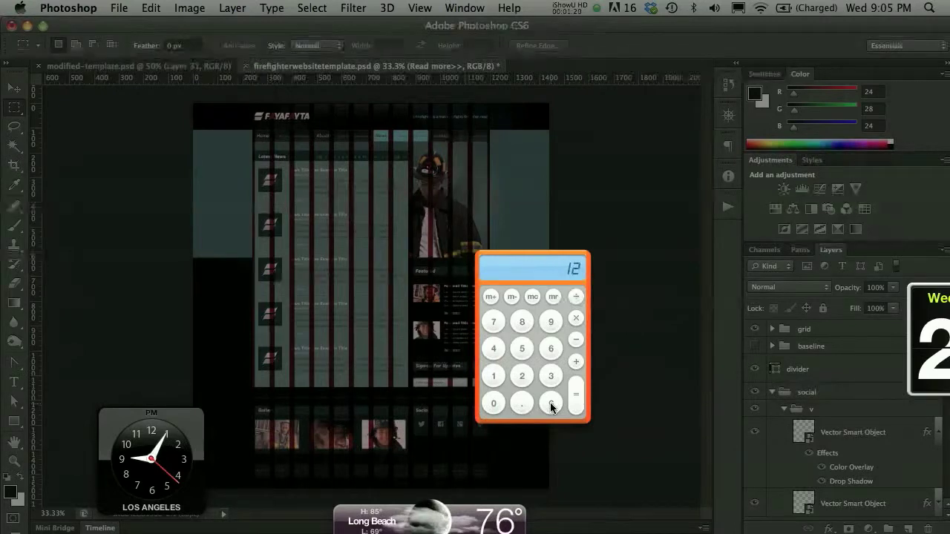
pyautogui.press('Return')
pyautogui.click(334, 196)
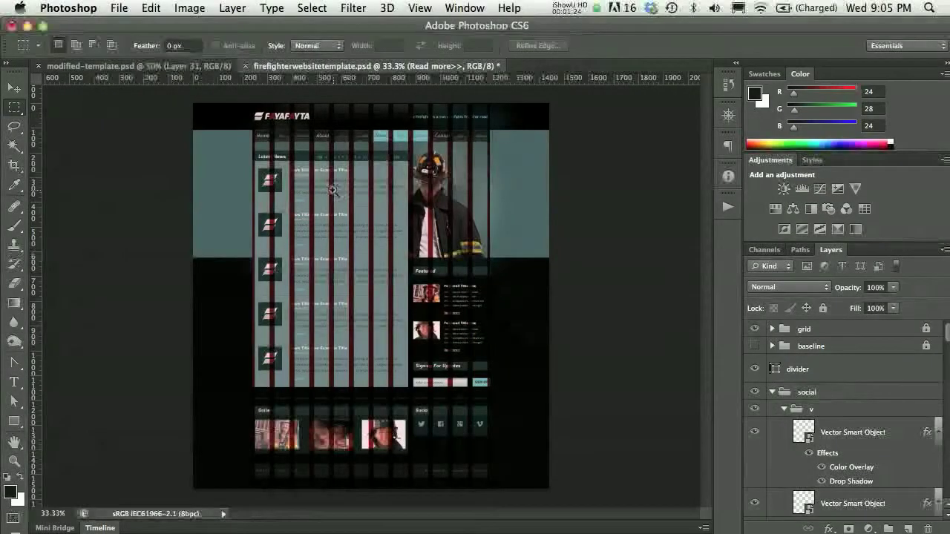
pyautogui.click(261, 211)
pyautogui.click(261, 213)
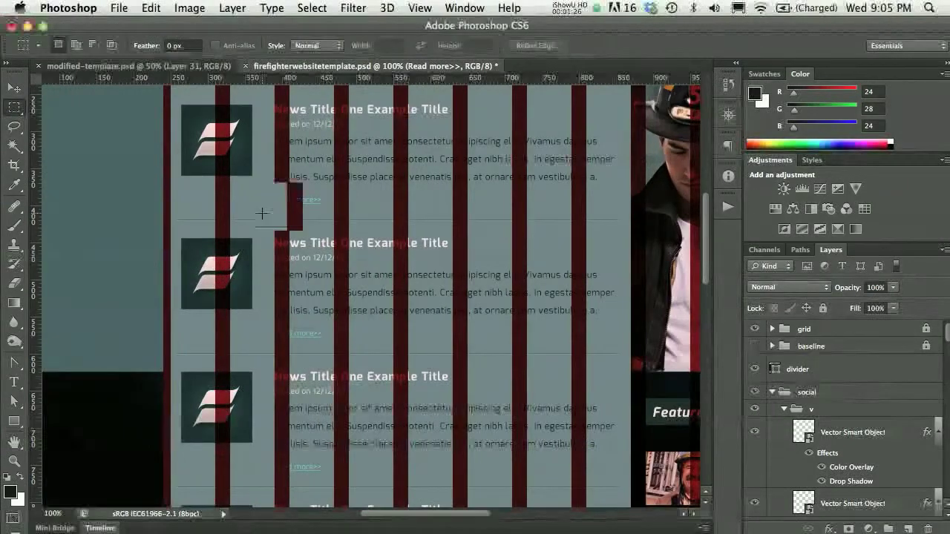
pyautogui.click(262, 214)
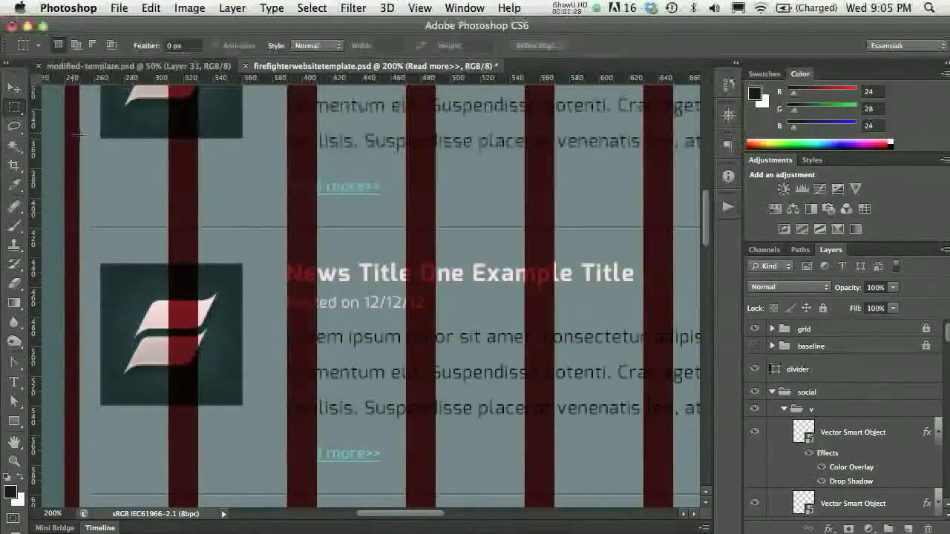
pyautogui.moveTo(78, 134); pyautogui.dragTo(360, 143)
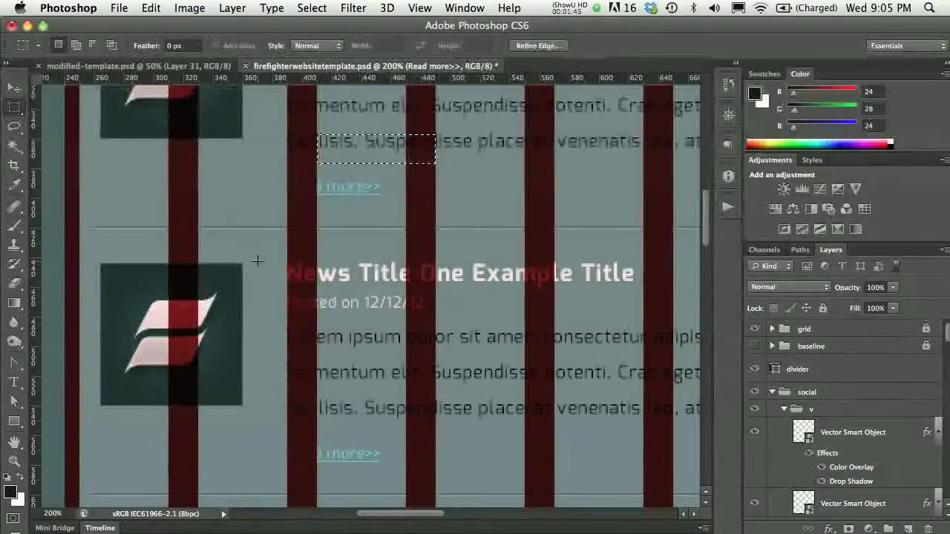
pyautogui.press('super+minus')
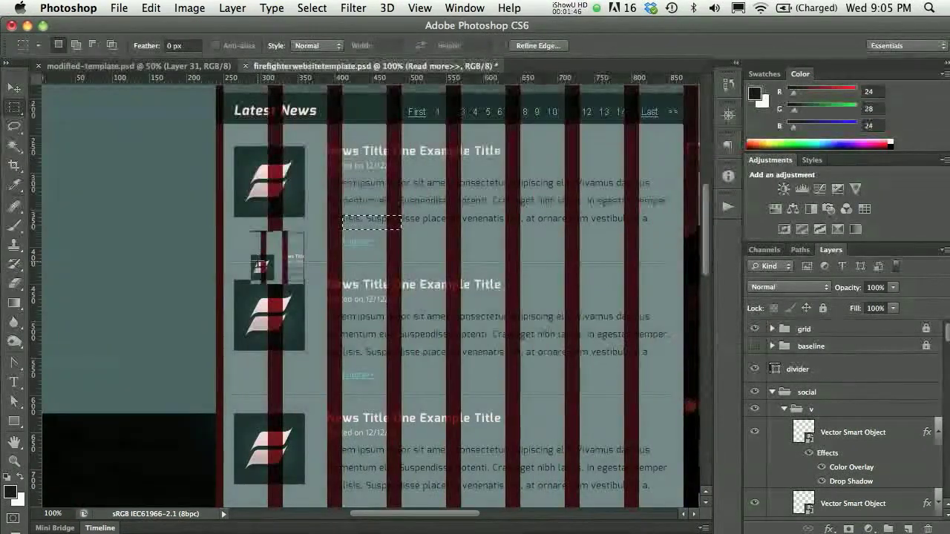
pyautogui.press('super+0')
pyautogui.click(259, 264)
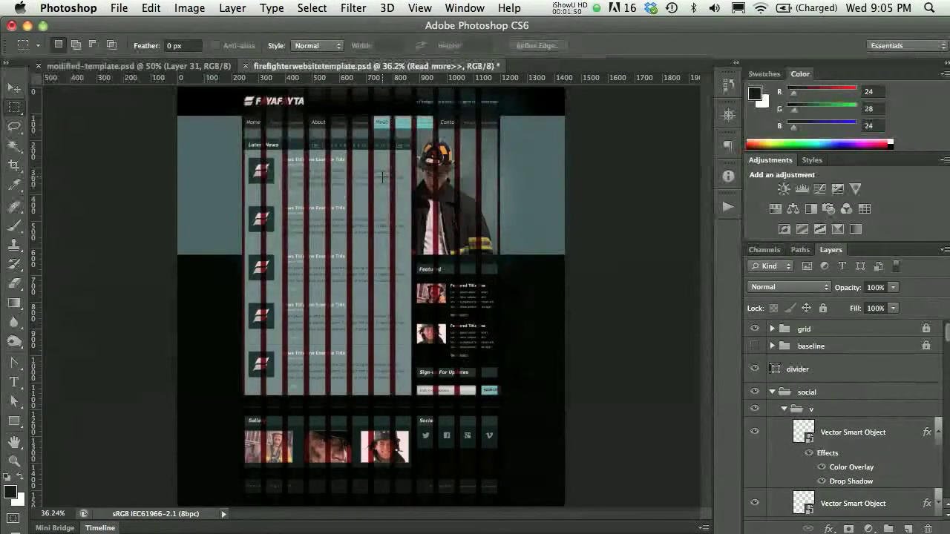
pyautogui.hotkey('shift', 'm')
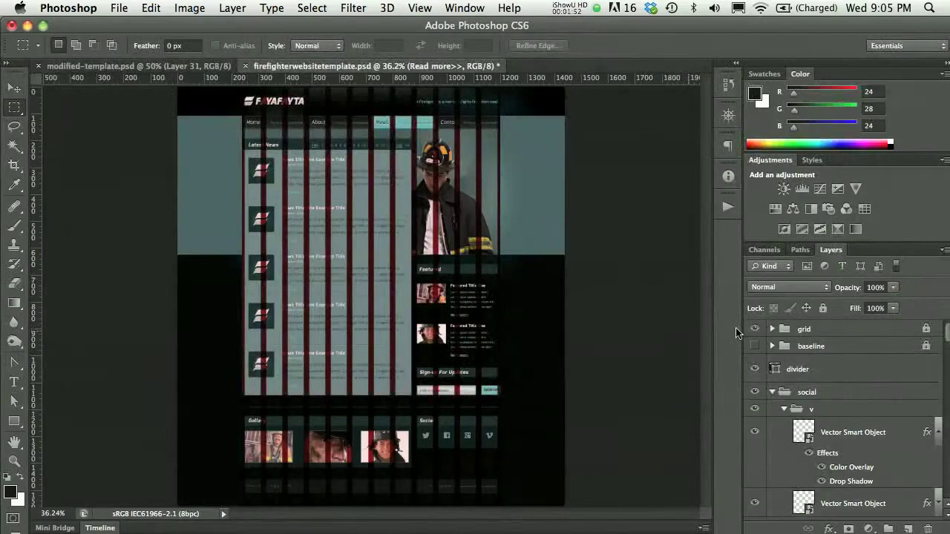
# - Hide the grid and baseline groups, then compare against modified-template.psd and come back
pyautogui.click(755, 329)
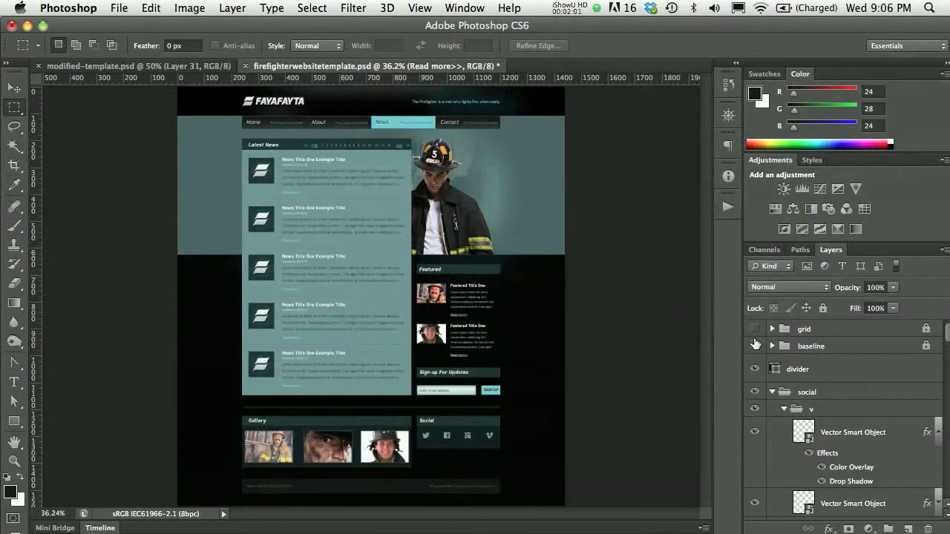
pyautogui.click(756, 343)
pyautogui.click(208, 69)
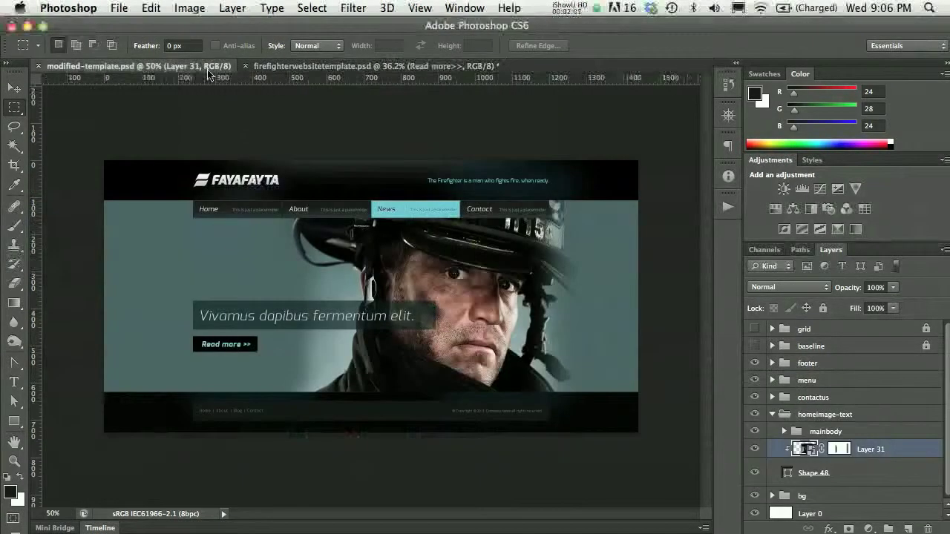
pyautogui.click(275, 68)
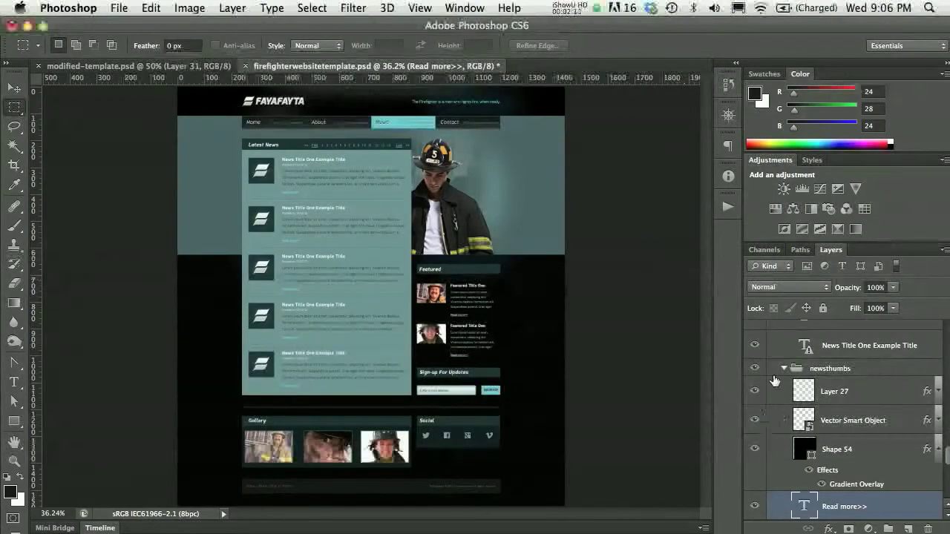
pyautogui.scroll(10, 785, 371)
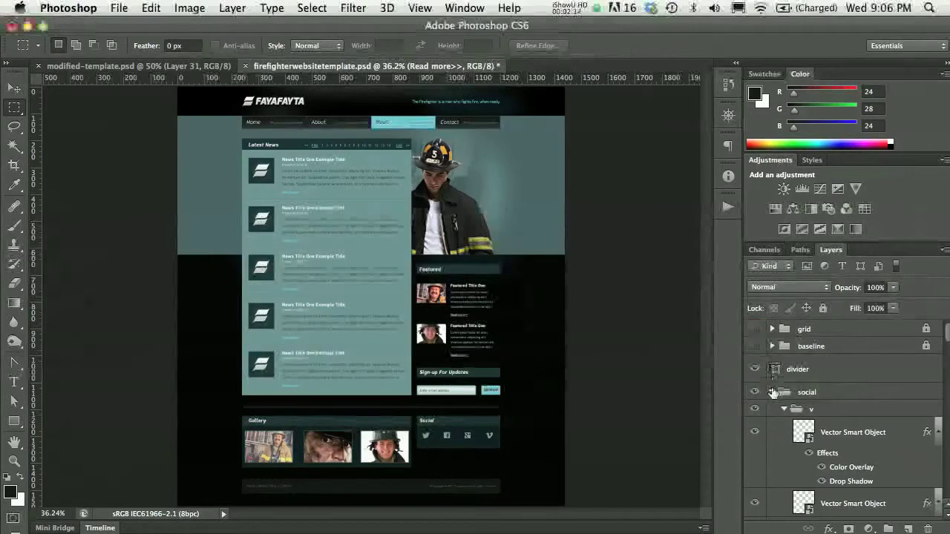
# - Collapse the social, updates, gallerysection, news-section copy, footer, menu, gallery and news groups
pyautogui.click(772, 392)
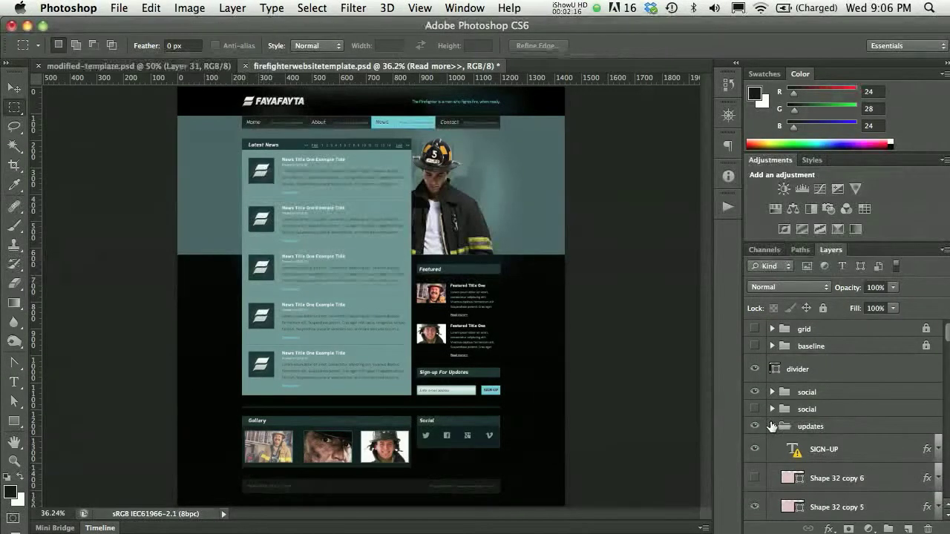
pyautogui.click(772, 426)
pyautogui.click(772, 443)
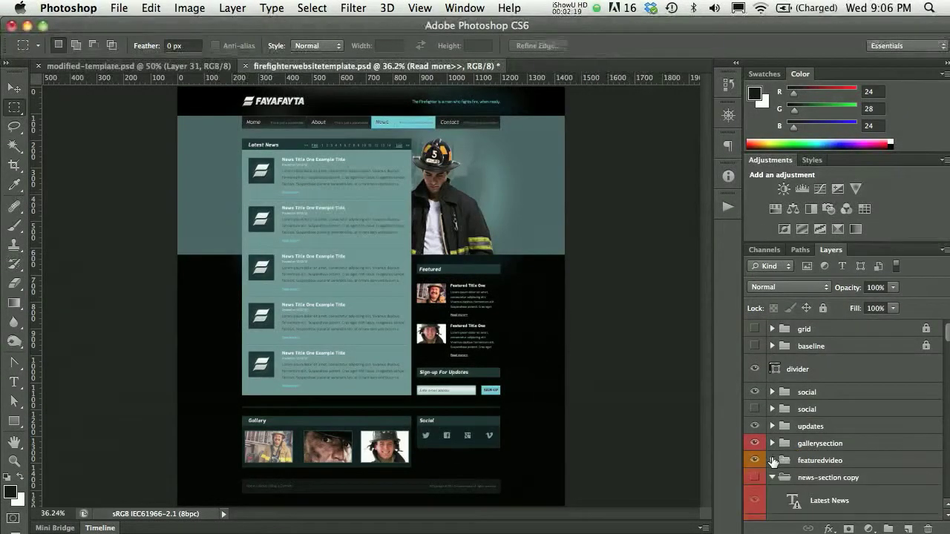
pyautogui.click(772, 477)
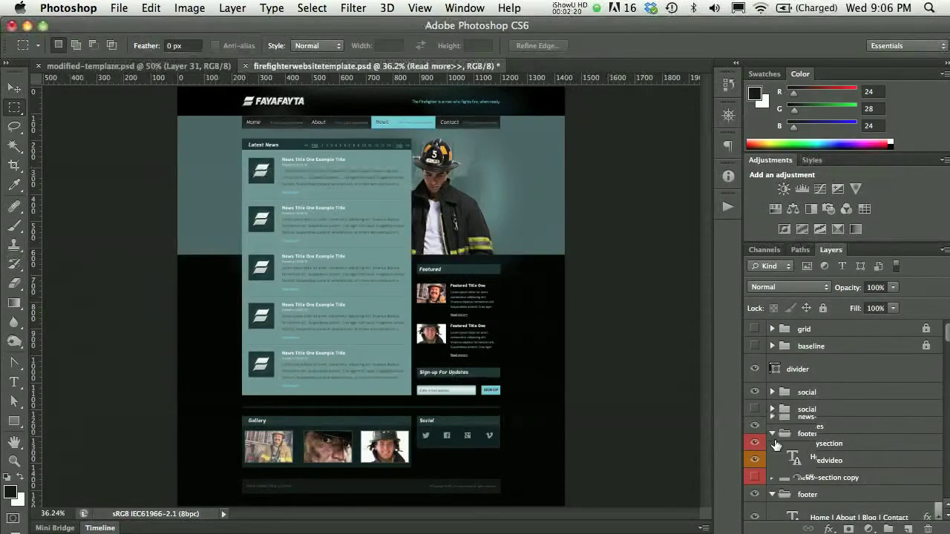
pyautogui.scroll(-3, 774, 442)
pyautogui.click(772, 433)
pyautogui.click(772, 450)
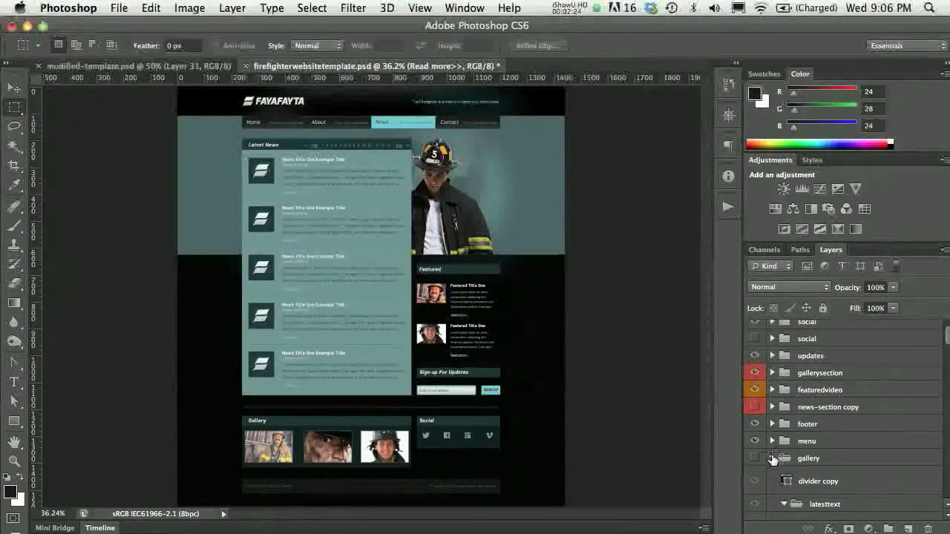
pyautogui.click(773, 458)
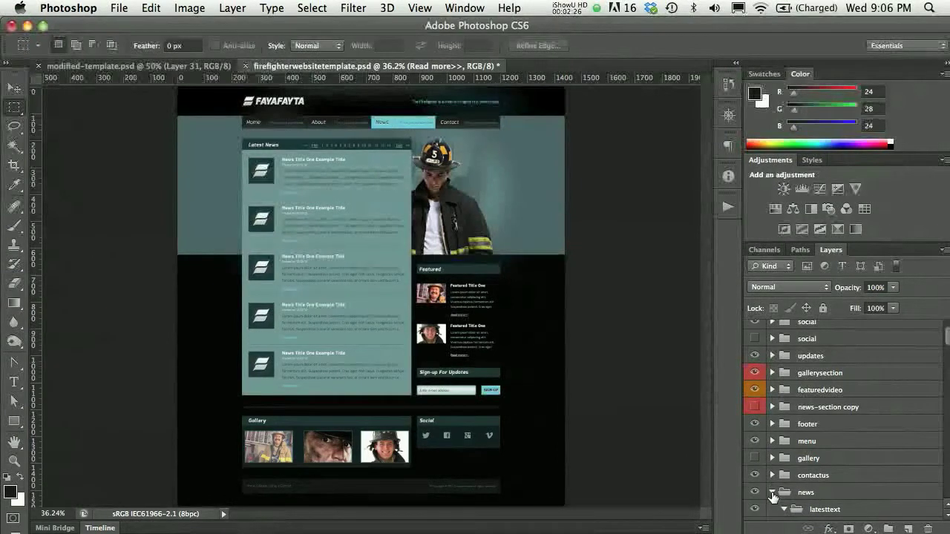
pyautogui.click(773, 494)
# - Collapse the innerbg group, cancel the bg group's Layer Style dialog, and hide the divider layer
pyautogui.scroll(-3, 774, 505)
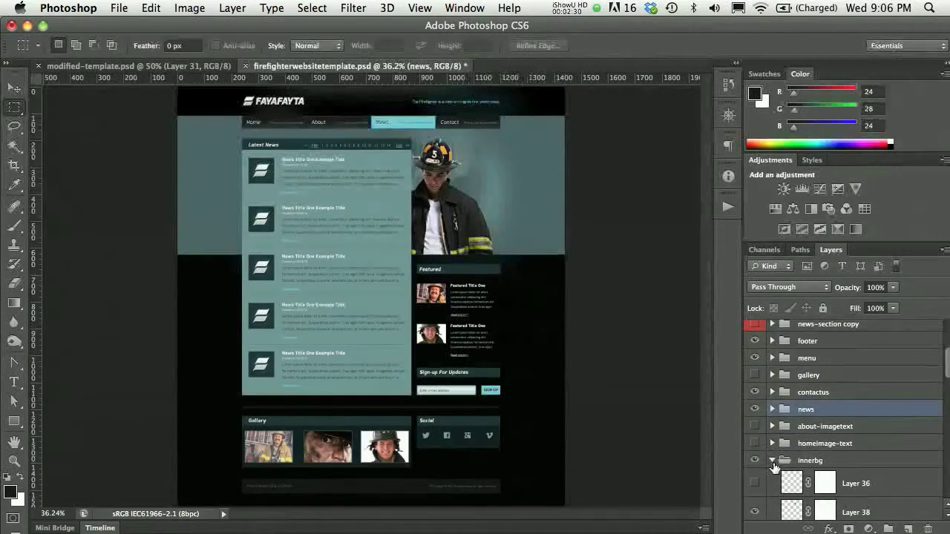
pyautogui.click(772, 461)
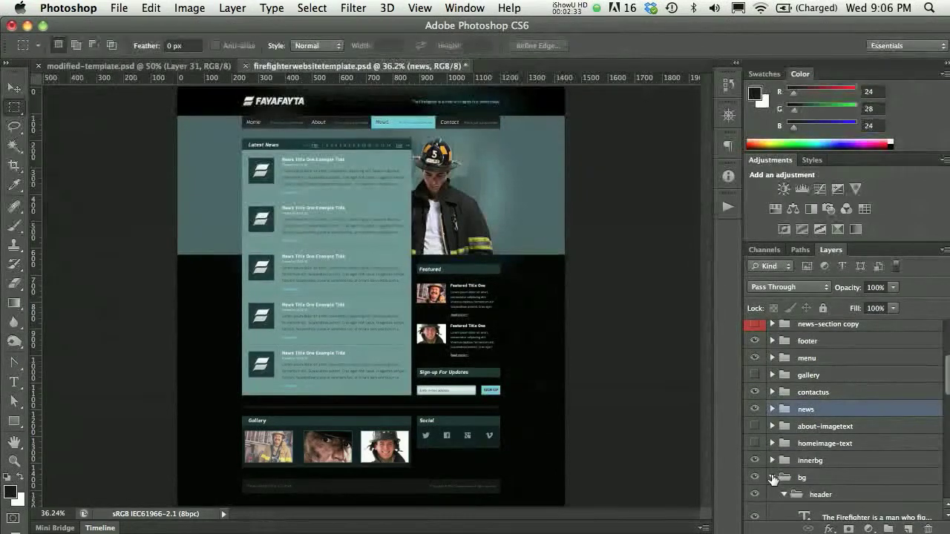
pyautogui.doubleClick(770, 483)
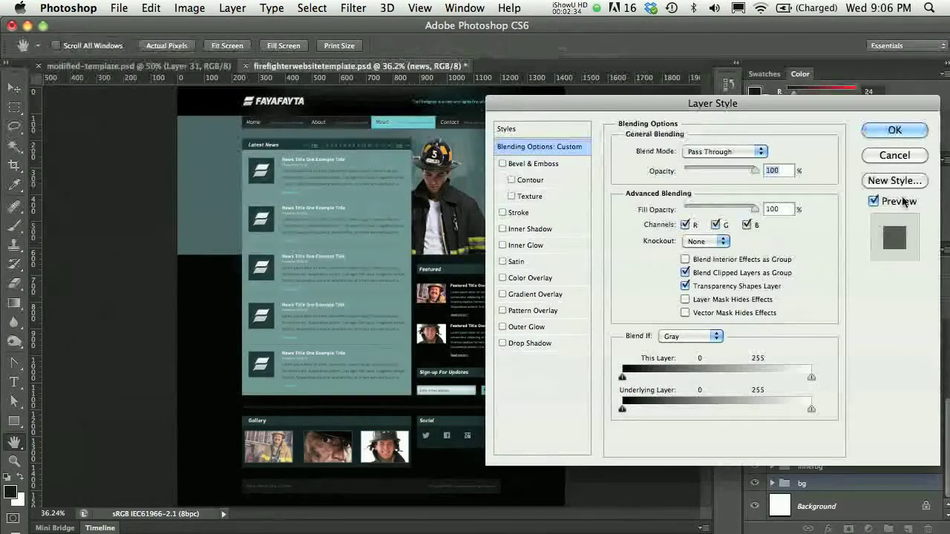
pyautogui.click(896, 154)
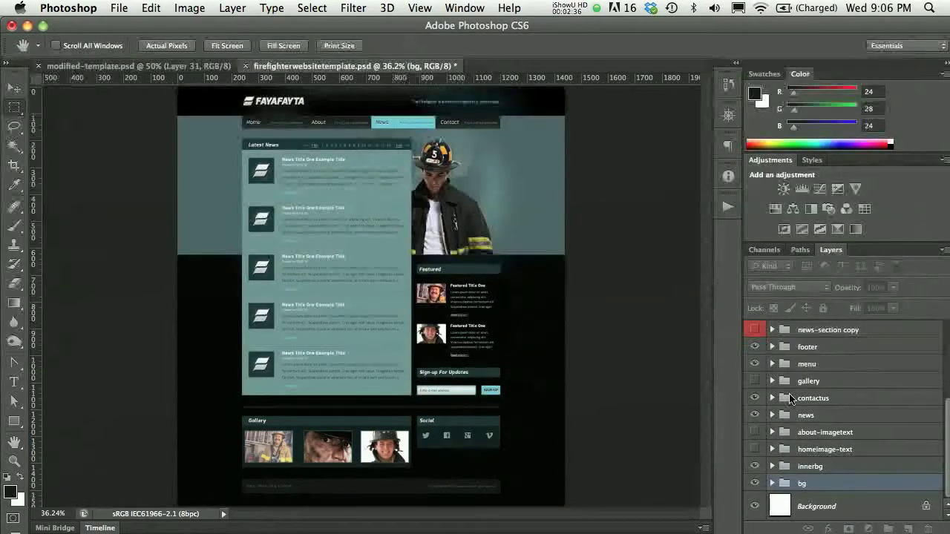
pyautogui.scroll(5, 787, 394)
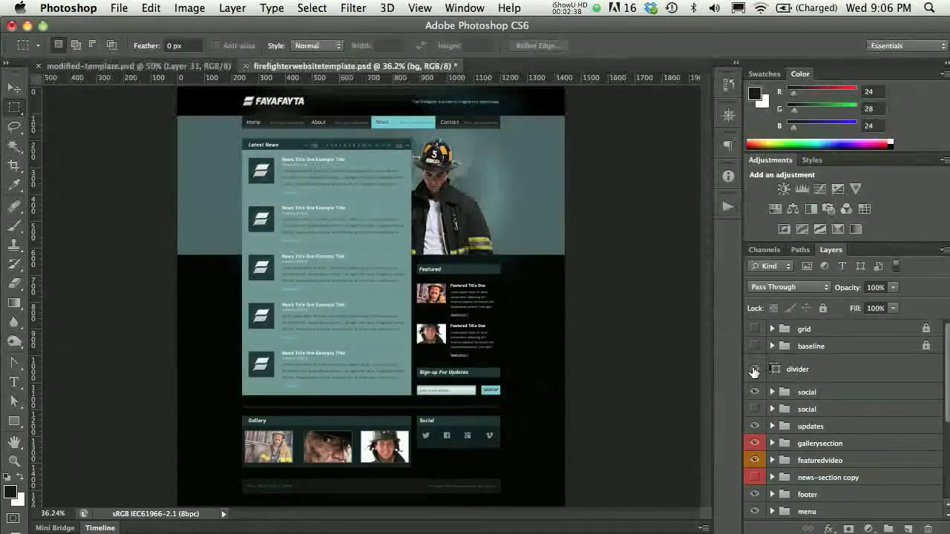
pyautogui.click(755, 370)
# - Restore the divider layer, hide the Social box, and compare against modified-template.psd
pyautogui.click(754, 370)
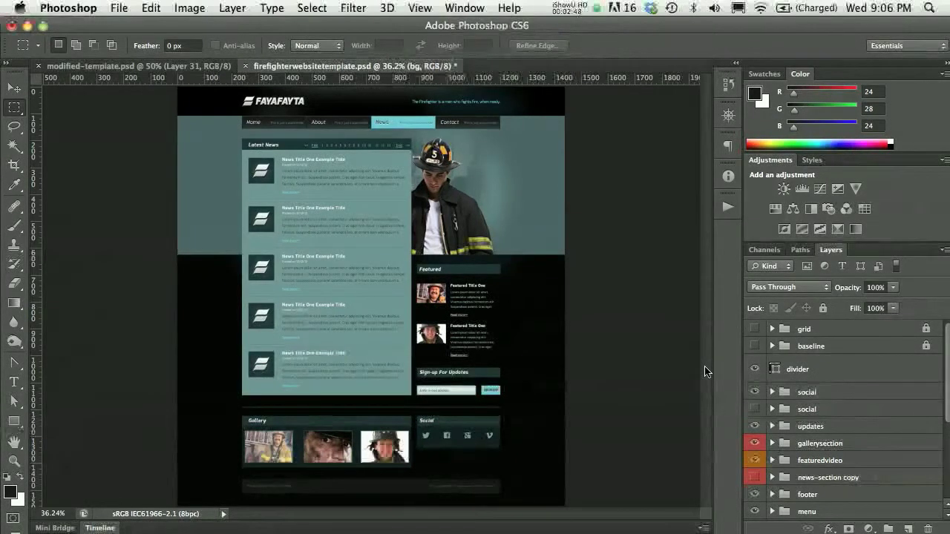
pyautogui.click(756, 370)
pyautogui.click(756, 370)
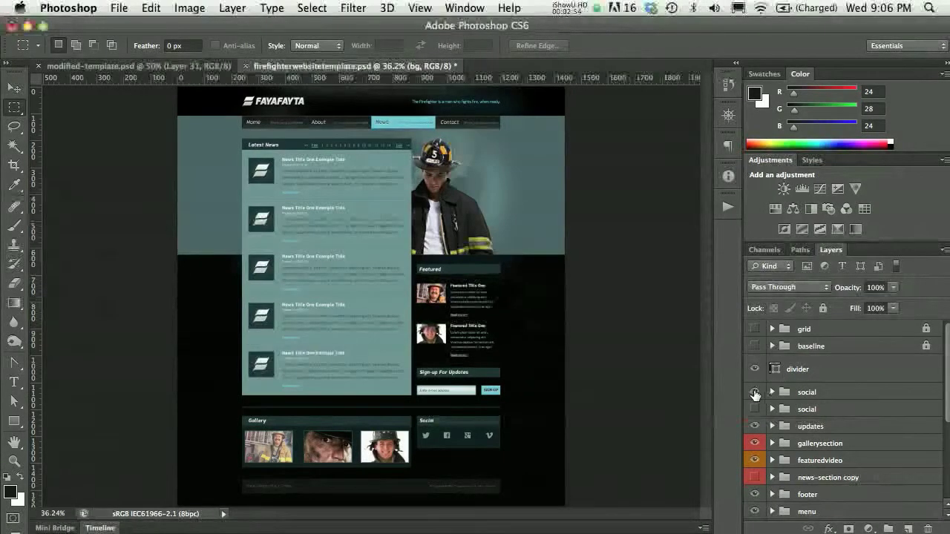
pyautogui.click(756, 392)
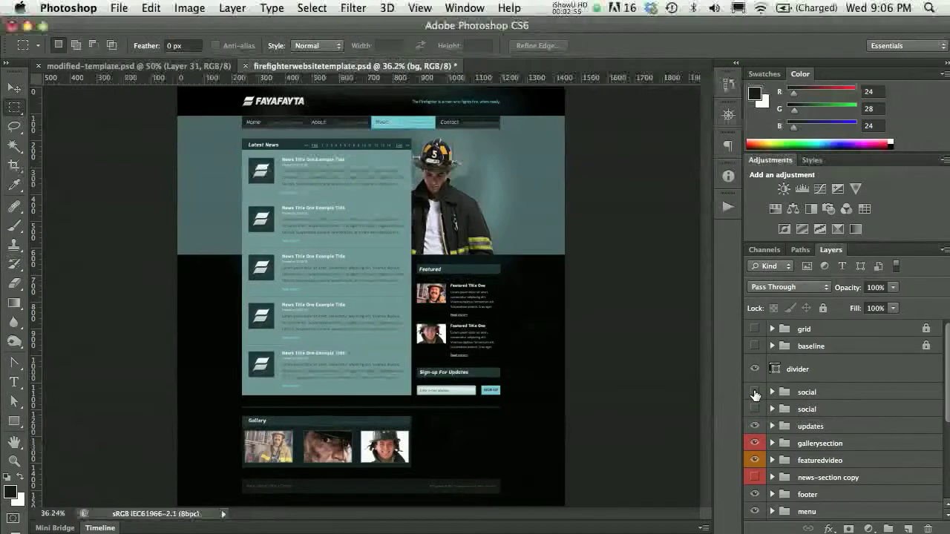
pyautogui.click(149, 66)
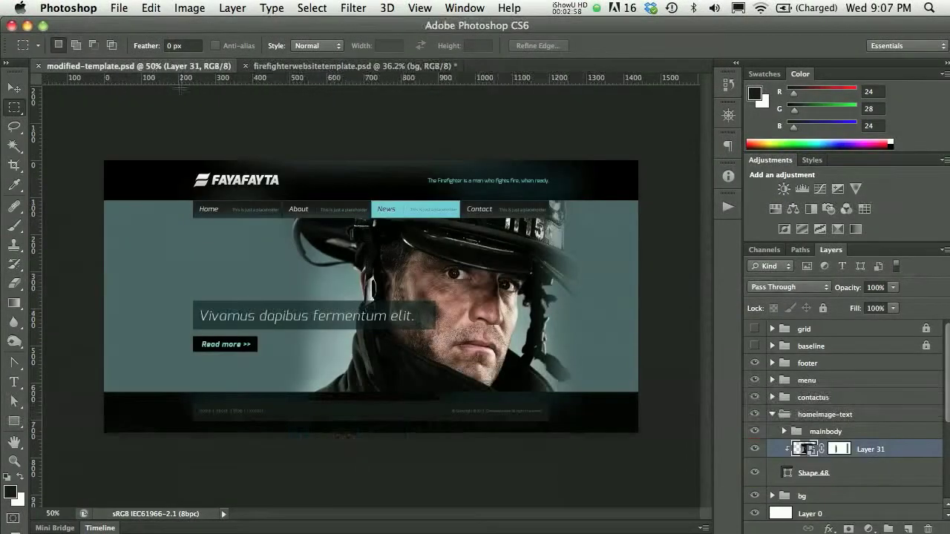
pyautogui.click(421, 68)
pyautogui.scroll(4, 757, 391)
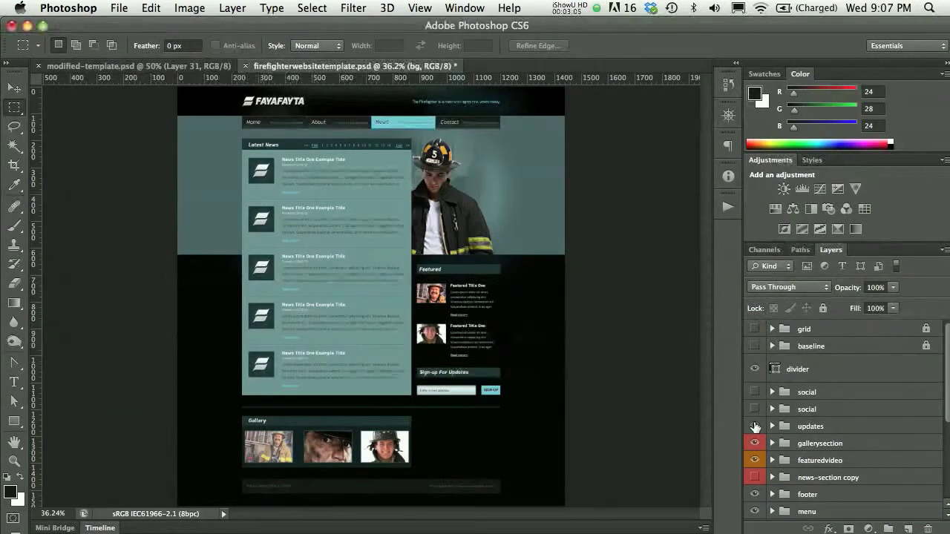
# - Hide the Sign-up For Updates, Gallery, Featured and Latest News sections, keeping the hero image visible
pyautogui.click(754, 428)
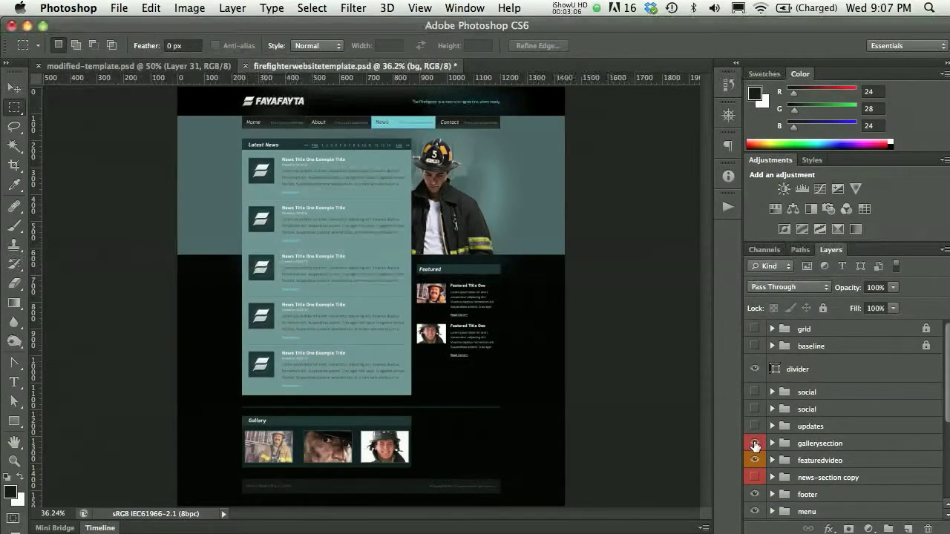
pyautogui.click(755, 444)
pyautogui.scroll(-1, 755, 445)
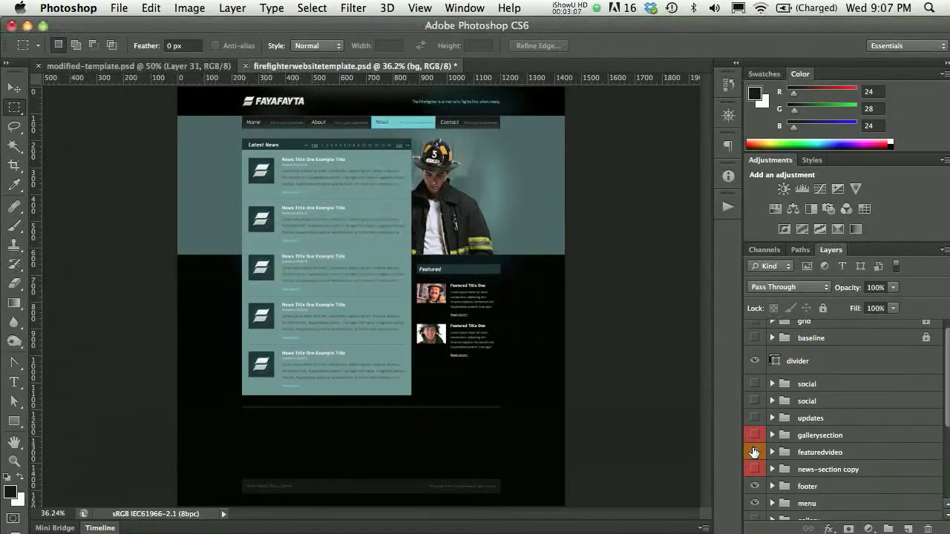
pyautogui.click(754, 453)
pyautogui.scroll(-4, 754, 452)
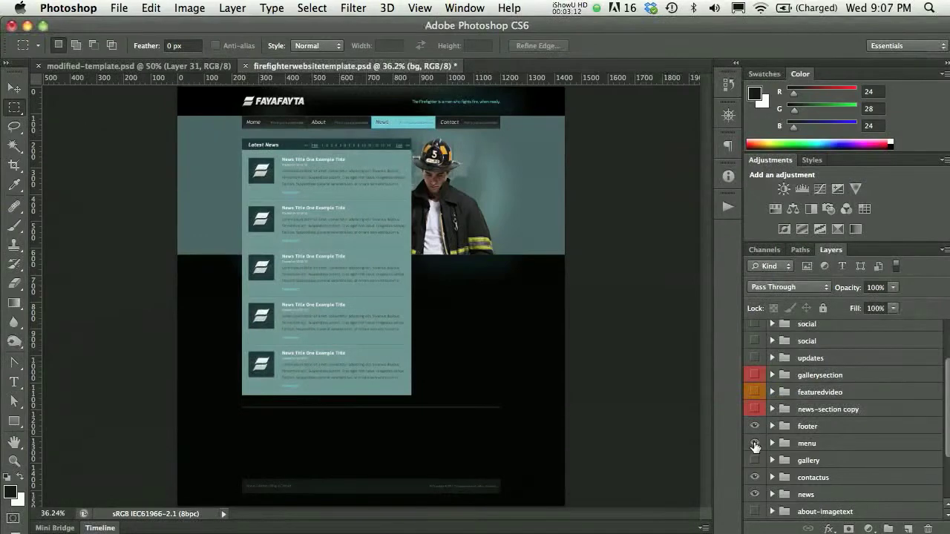
pyautogui.click(755, 444)
pyautogui.scroll(-2, 755, 445)
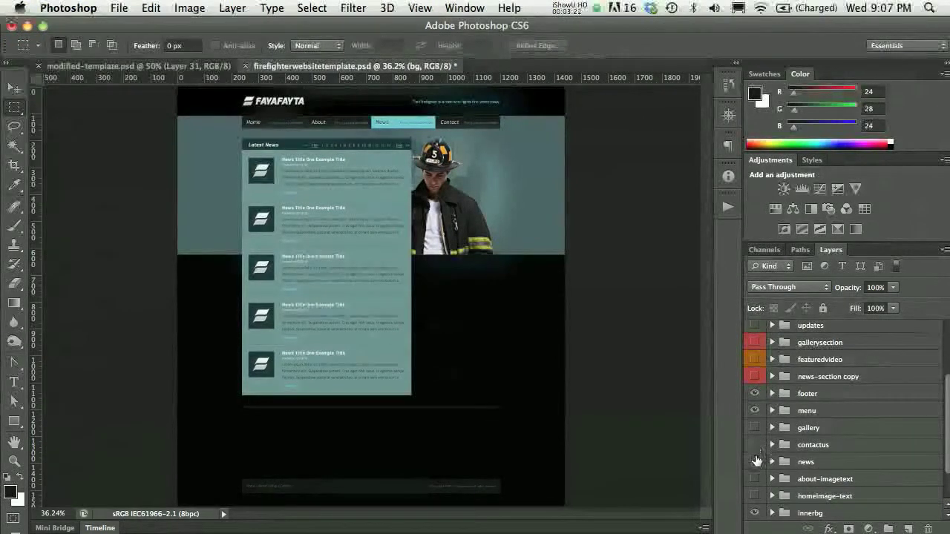
pyautogui.click(755, 462)
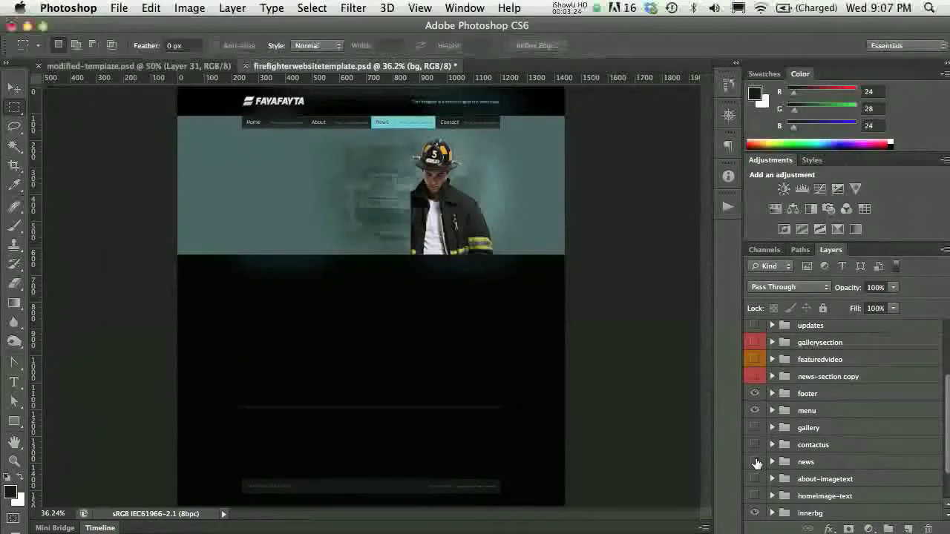
pyautogui.scroll(-3, 756, 464)
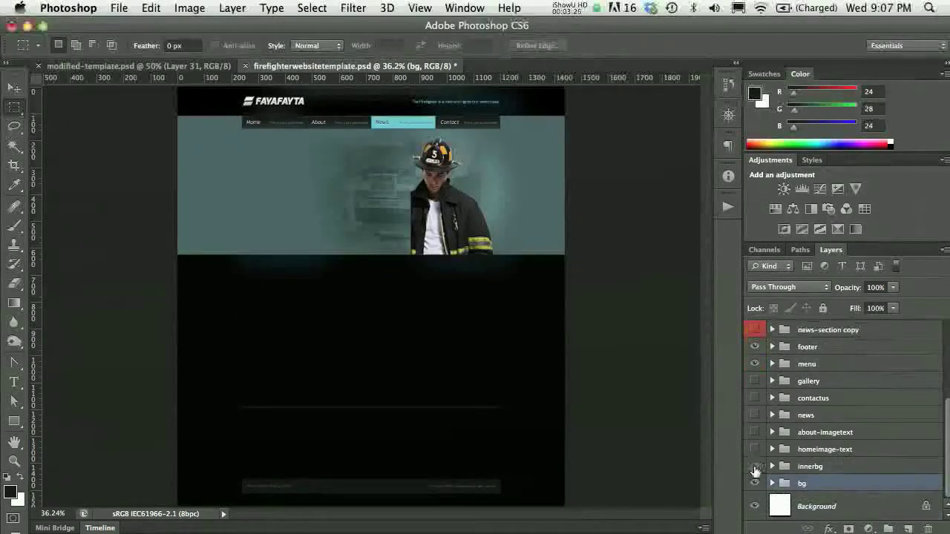
pyautogui.click(754, 467)
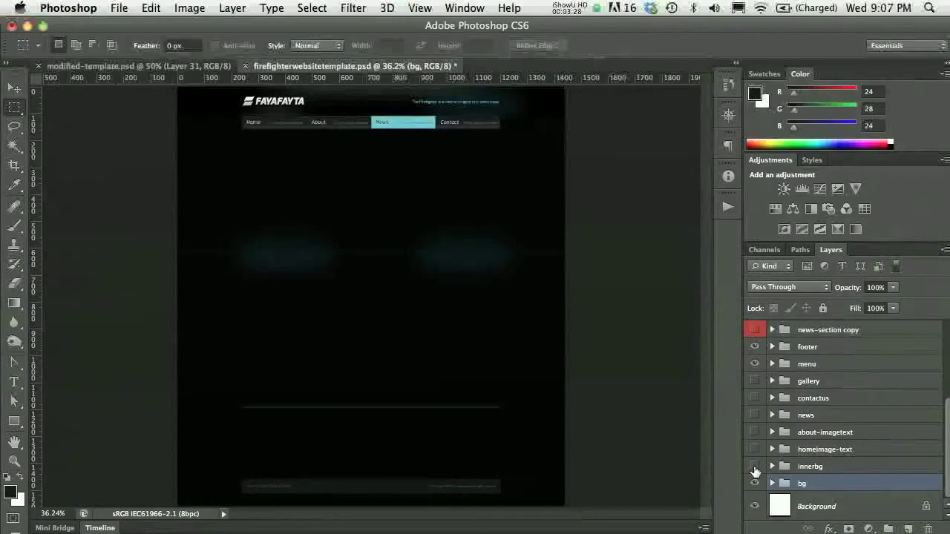
pyautogui.click(755, 467)
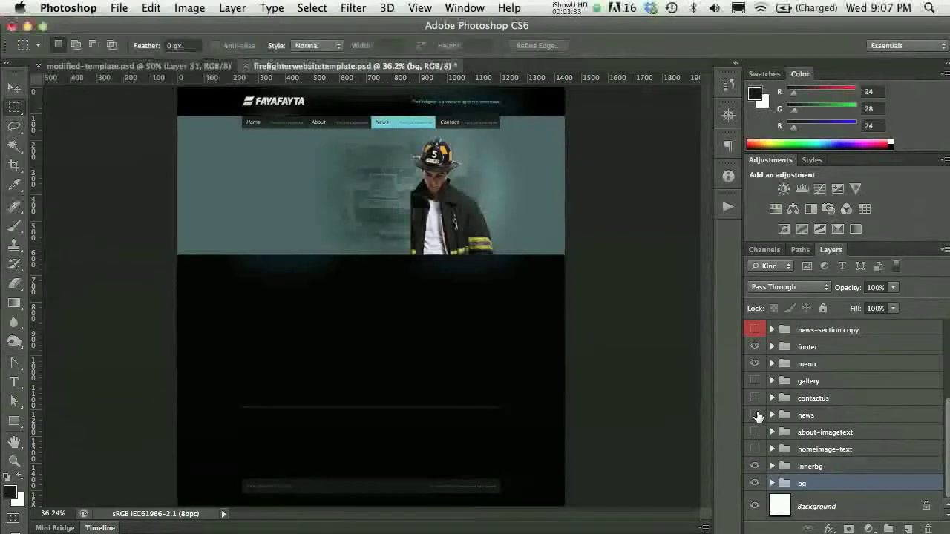
# - Expand the homeimage-text group to reveal its layers
pyautogui.scroll(1, 757, 416)
pyautogui.scroll(2, 758, 416)
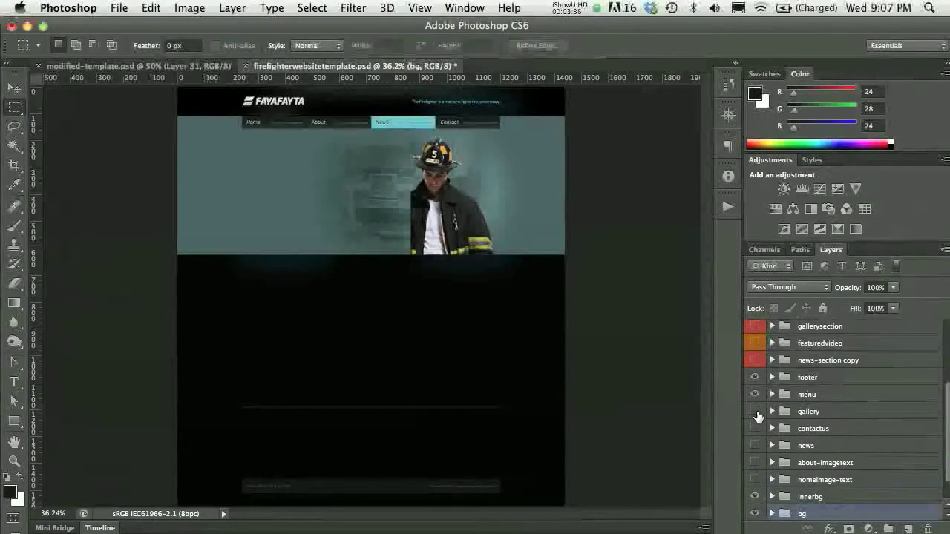
pyautogui.scroll(6, 758, 416)
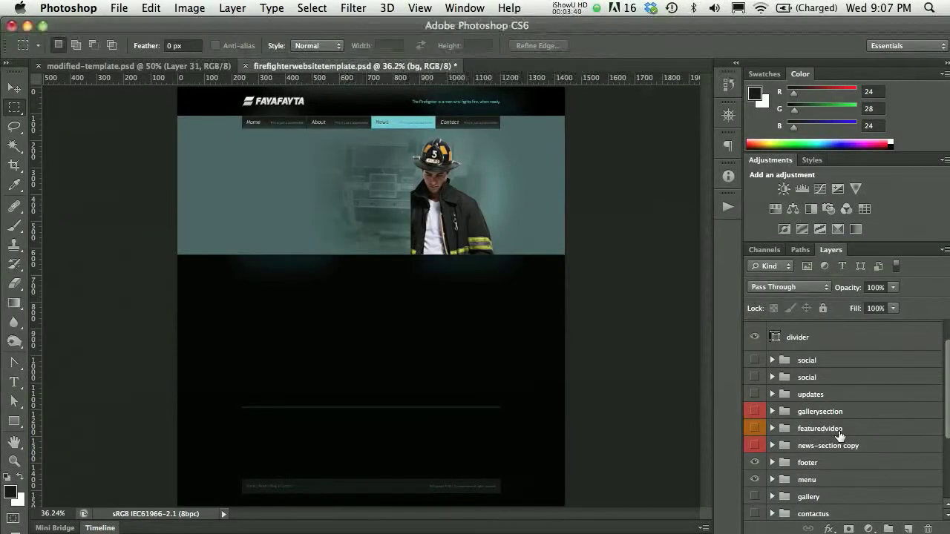
pyautogui.scroll(-2, 841, 435)
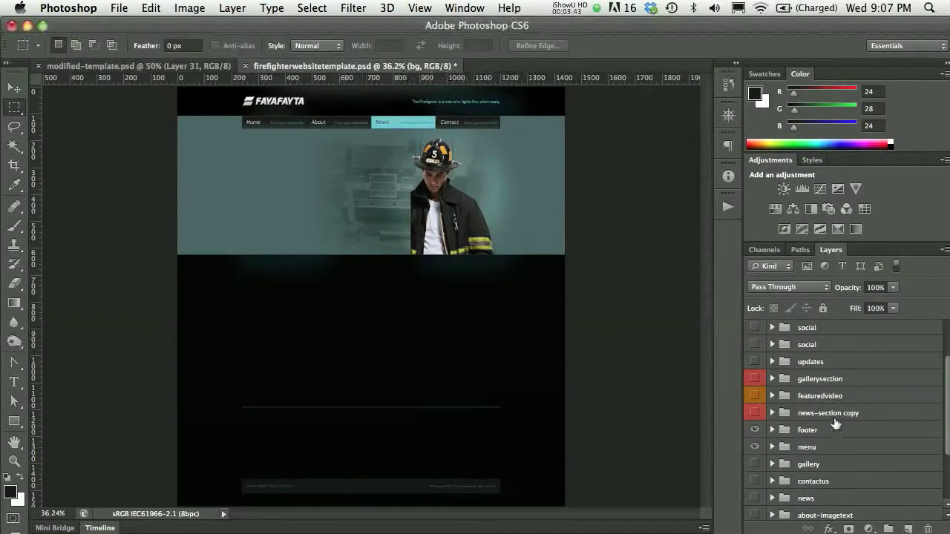
pyautogui.scroll(-2, 835, 423)
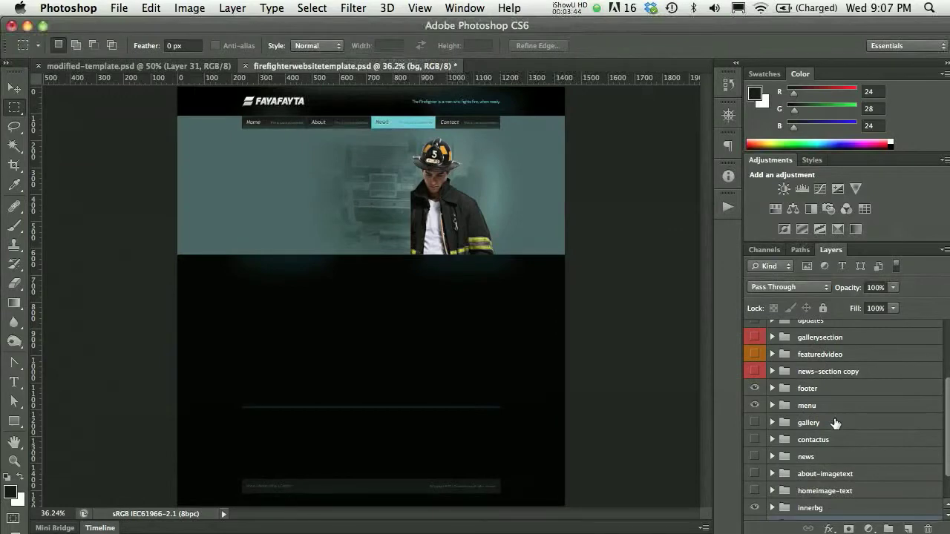
pyautogui.scroll(-1, 836, 424)
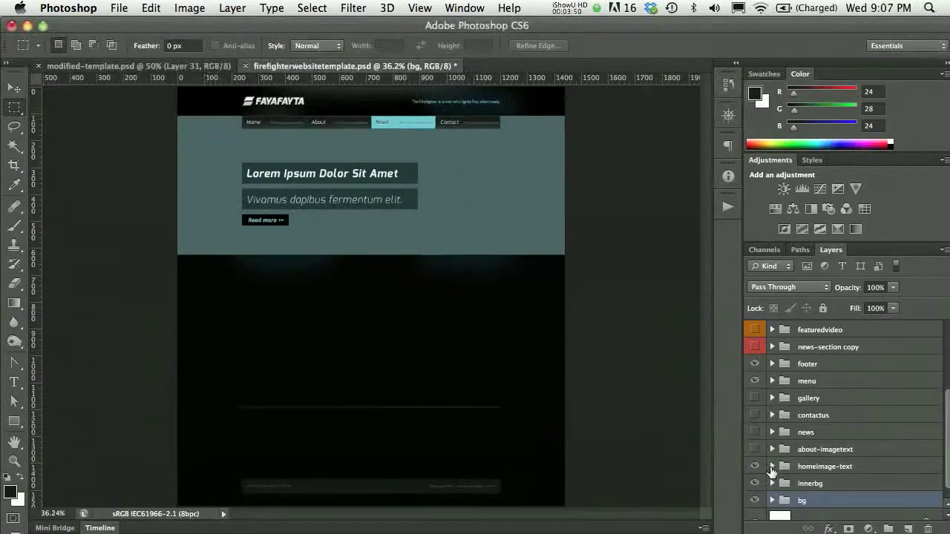
pyautogui.click(771, 466)
# - Expand the mainbody subgroup and show the Layer 31 firefighter photo in the banner
pyautogui.click(784, 483)
pyautogui.scroll(-3, 786, 467)
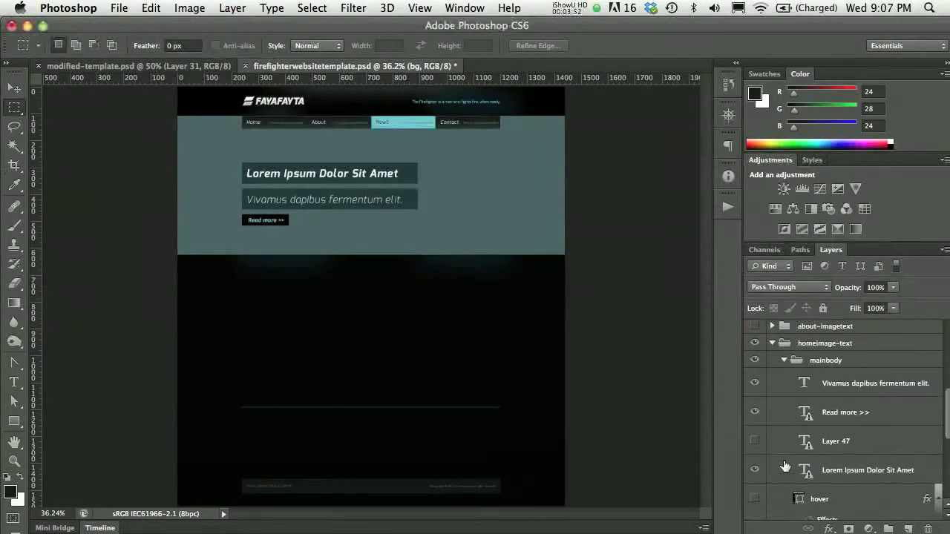
pyautogui.scroll(-3, 785, 467)
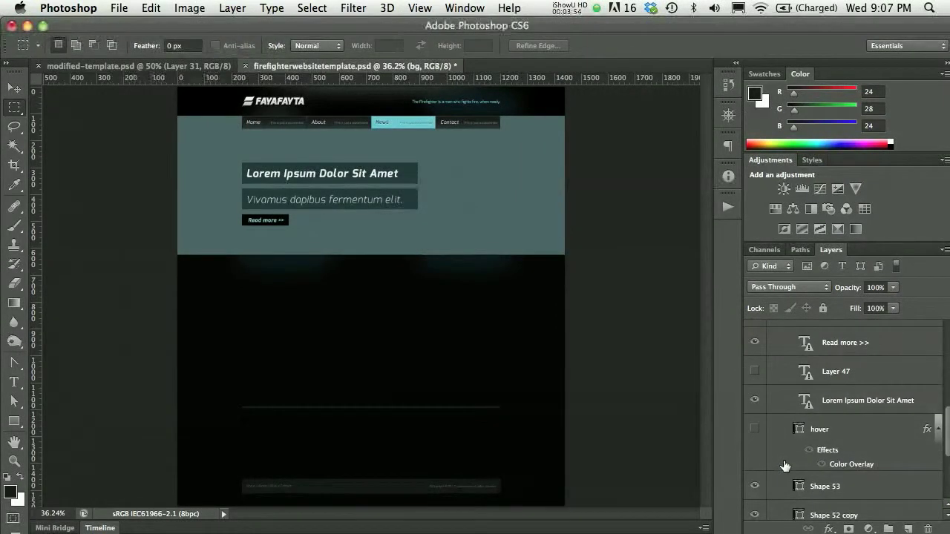
pyautogui.scroll(-5, 786, 466)
pyautogui.click(756, 456)
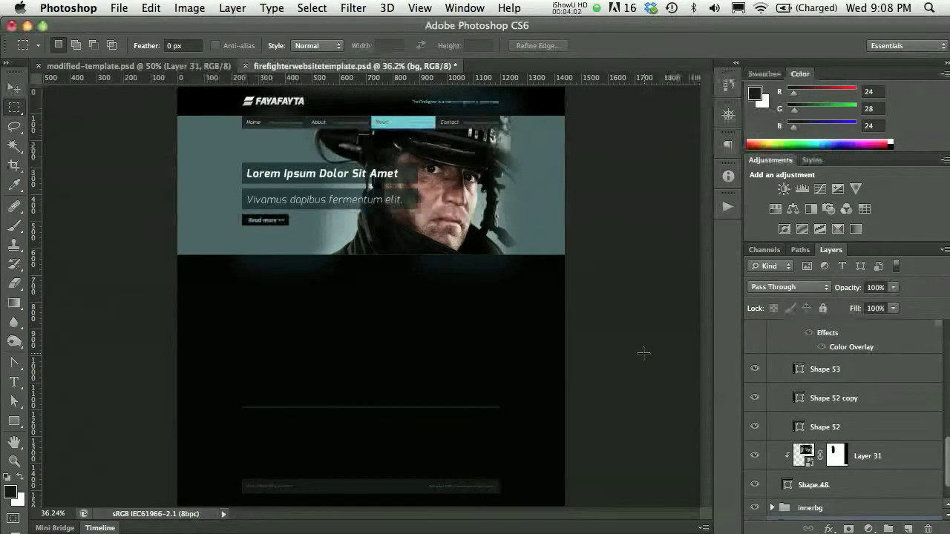
# - Compare with modified-template.psd, return to the firefighter template and select the Move tool
pyautogui.click(107, 66)
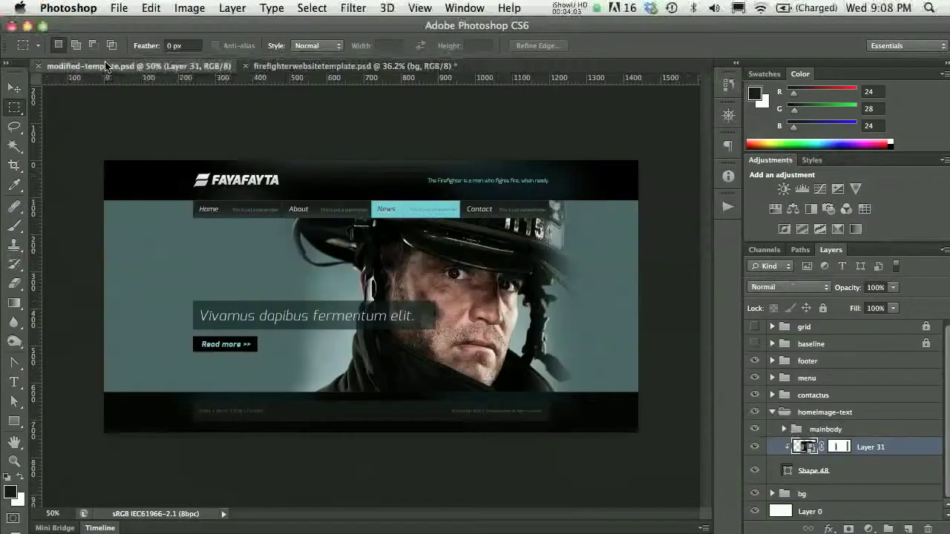
pyautogui.click(399, 65)
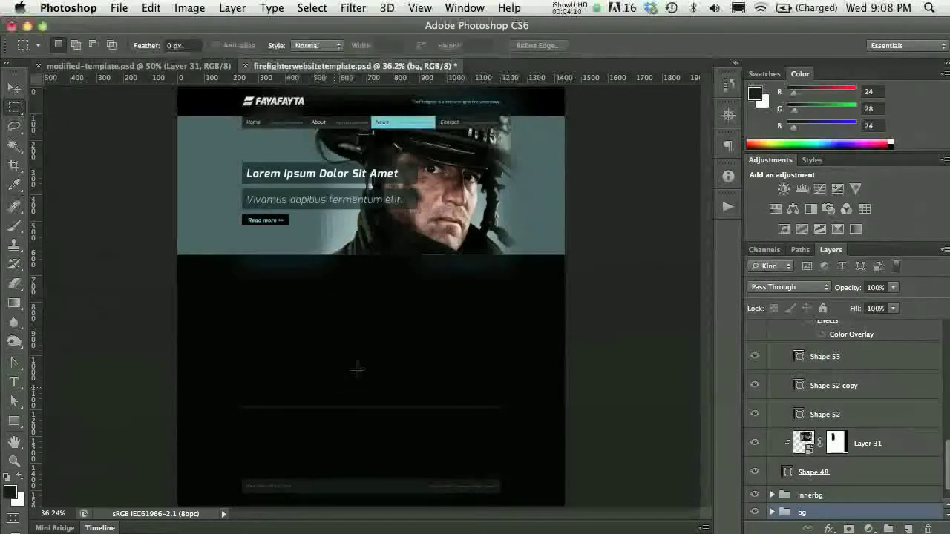
pyautogui.click(13, 85)
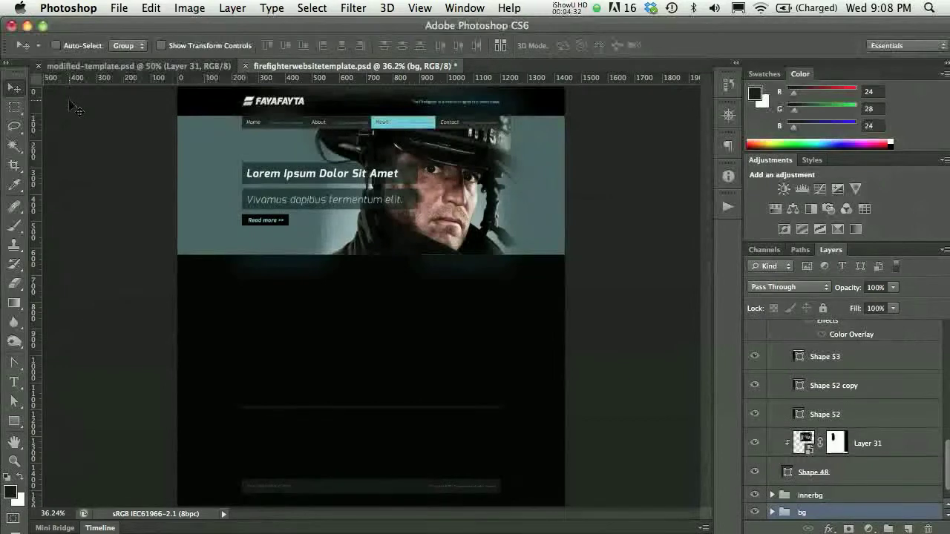
# - With Auto-Select set to Layer, pick the divider line on the canvas and hide it
pyautogui.click(56, 46)
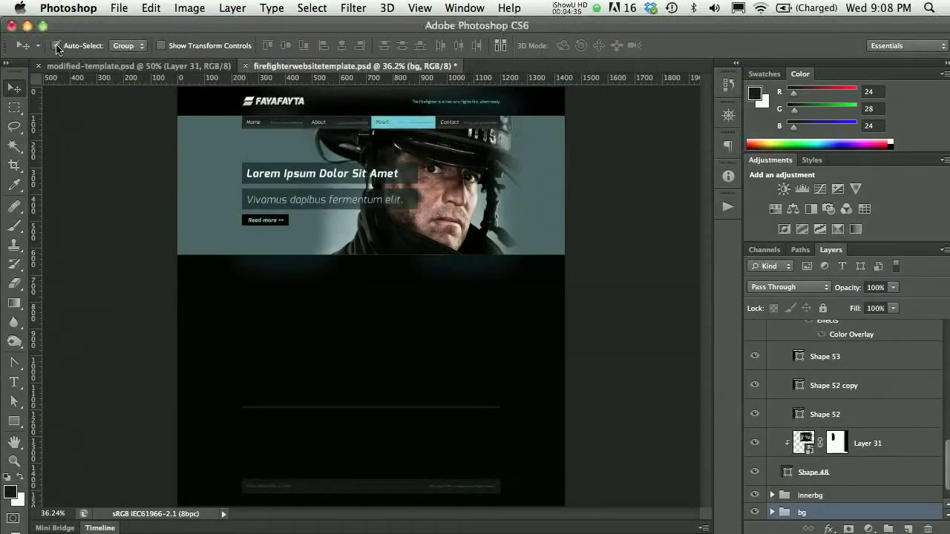
pyautogui.click(128, 46)
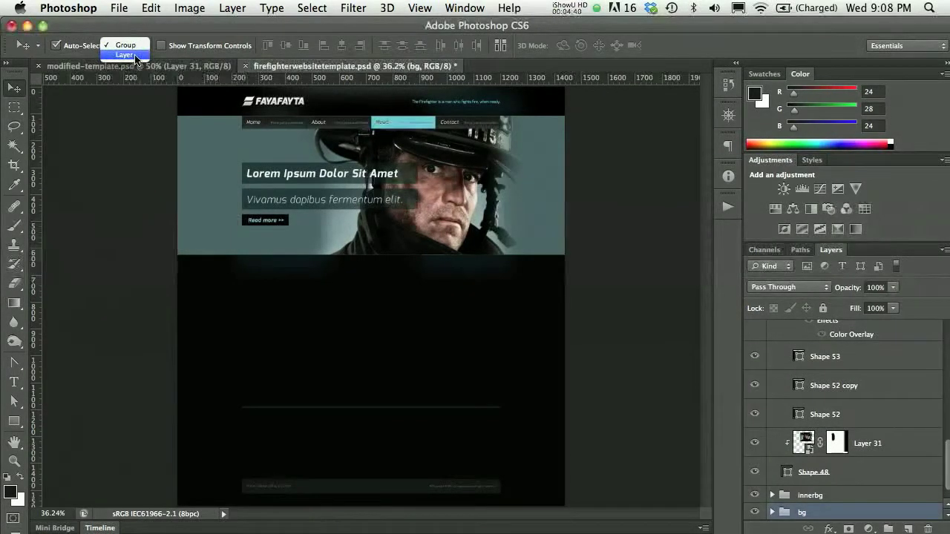
pyautogui.click(138, 56)
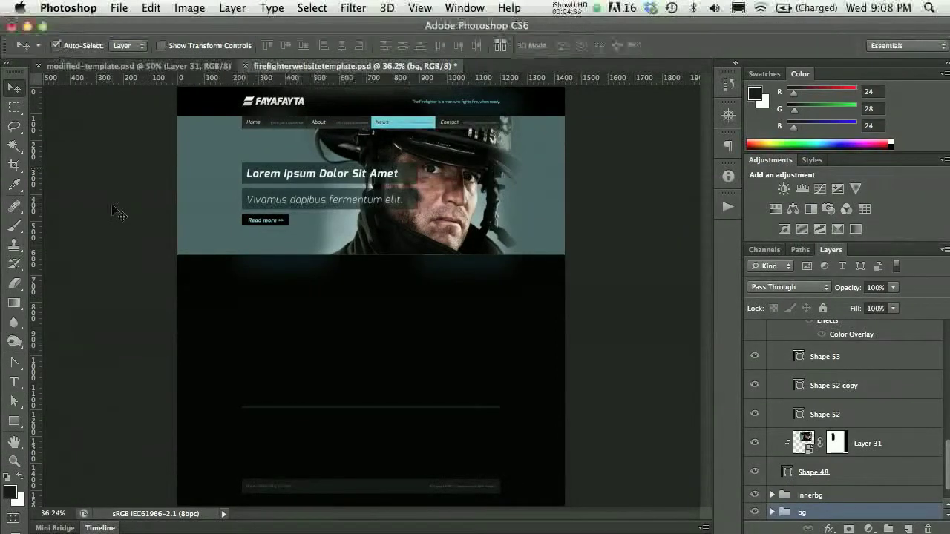
pyautogui.click(294, 413)
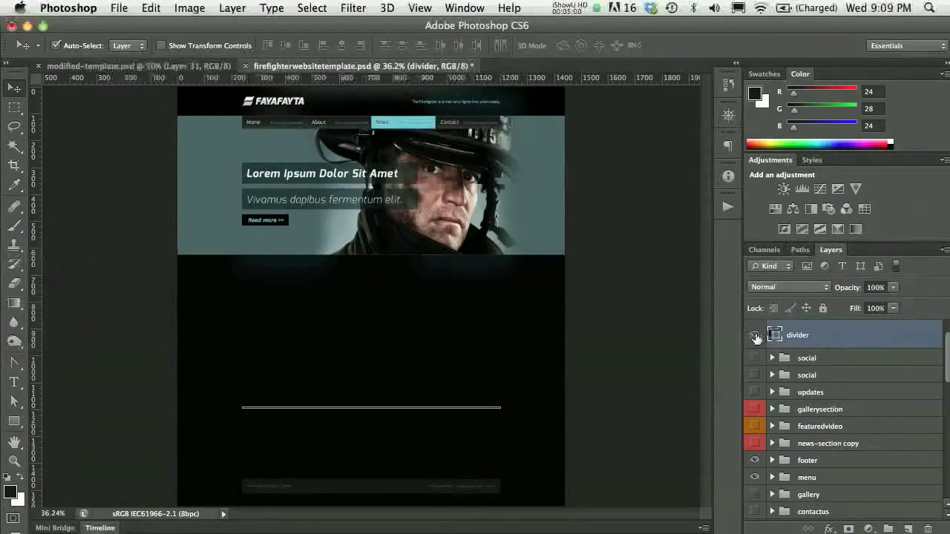
pyautogui.click(755, 336)
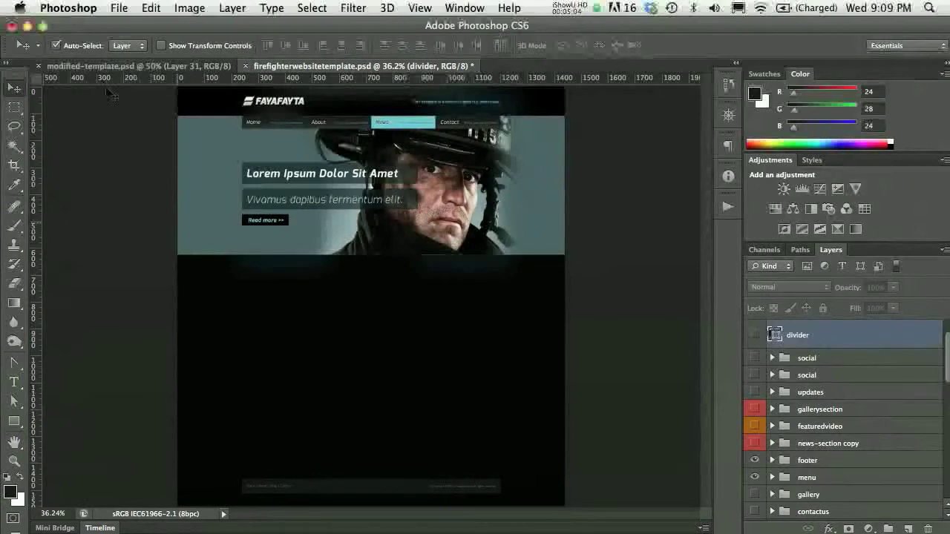
# - Undo an accidental move of the hero background and turn Auto-Select off
pyautogui.click(55, 46)
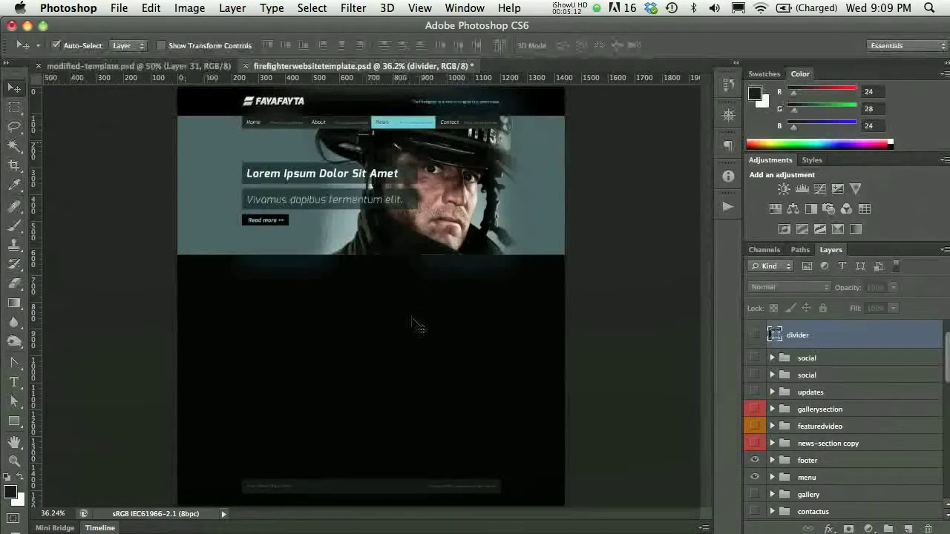
pyautogui.moveTo(215, 156); pyautogui.dragTo(397, 405)
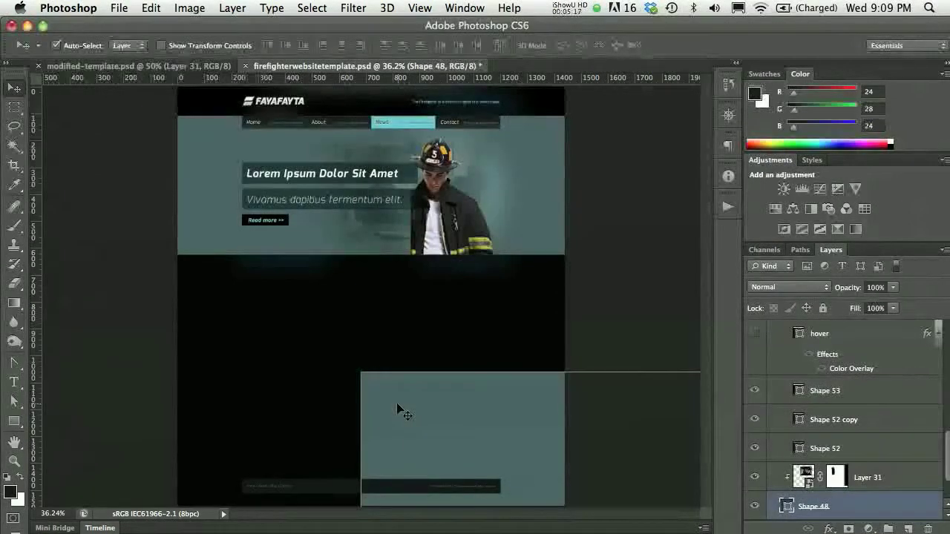
pyautogui.press('super+z')
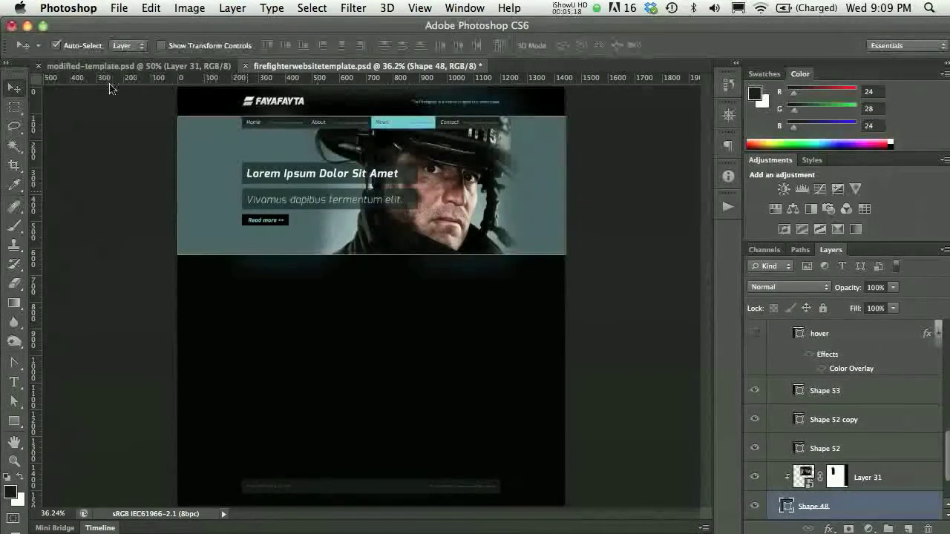
pyautogui.click(56, 45)
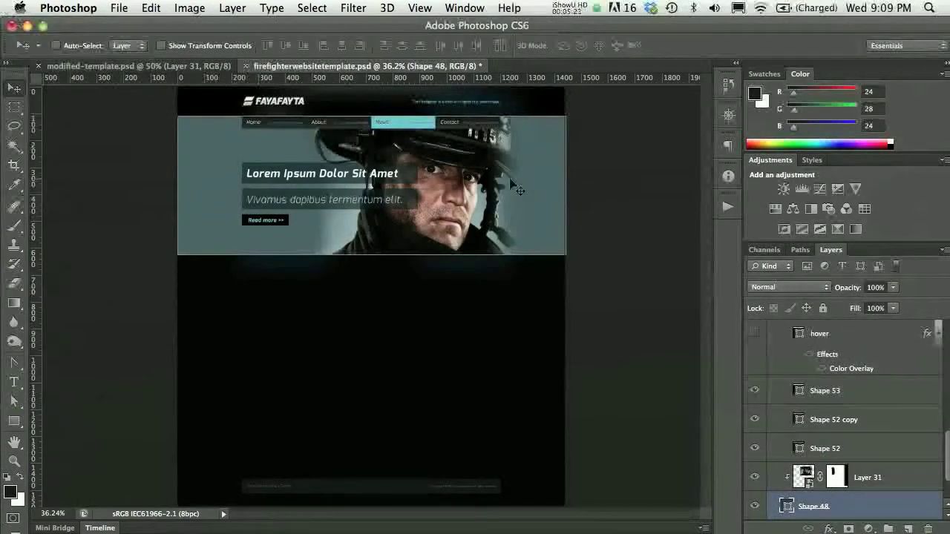
# - Collapse homeimage-text and drag the footer group up 612 px to sit beneath the hero banner
pyautogui.scroll(-2, 824, 387)
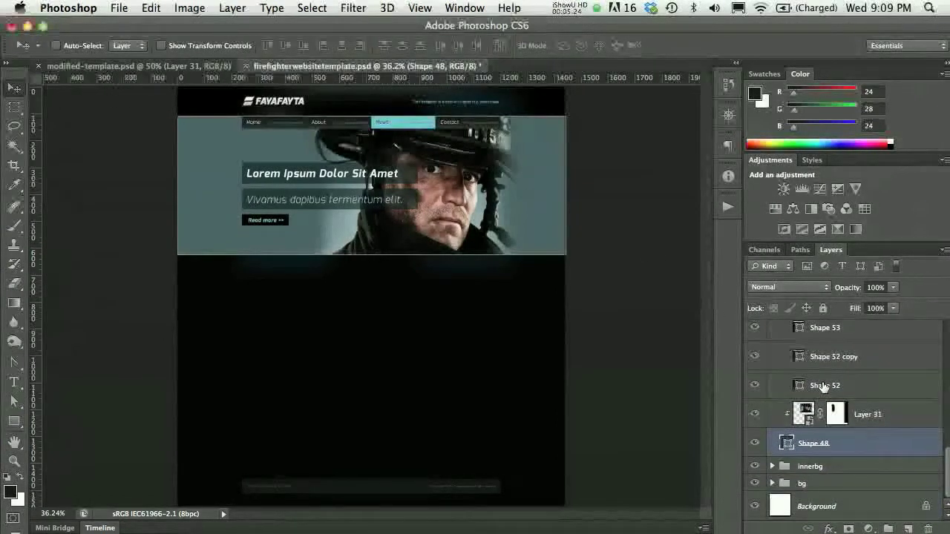
pyautogui.scroll(5, 824, 387)
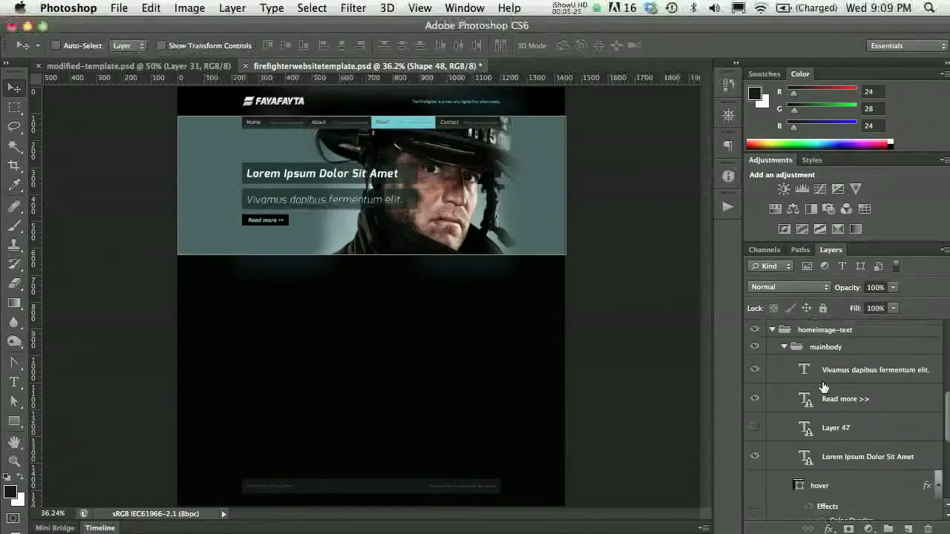
pyautogui.click(772, 444)
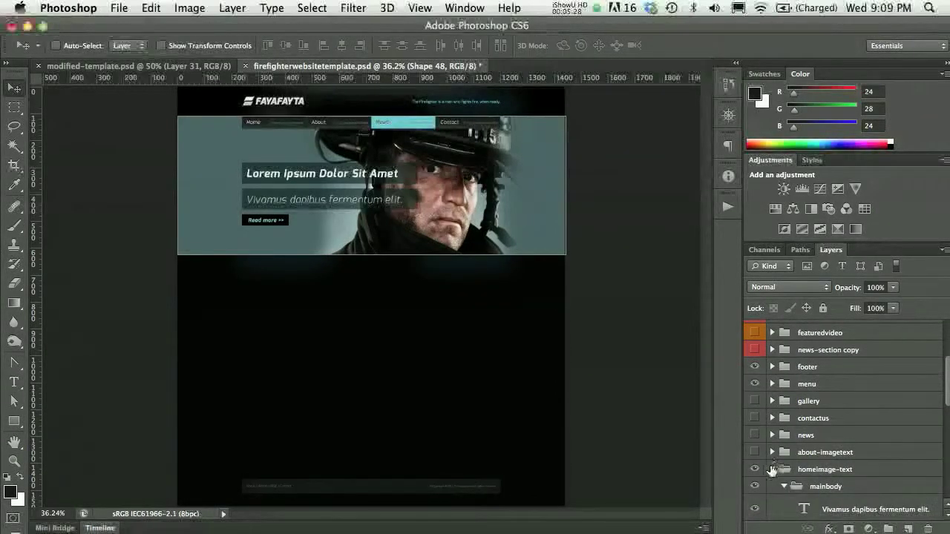
pyautogui.click(771, 468)
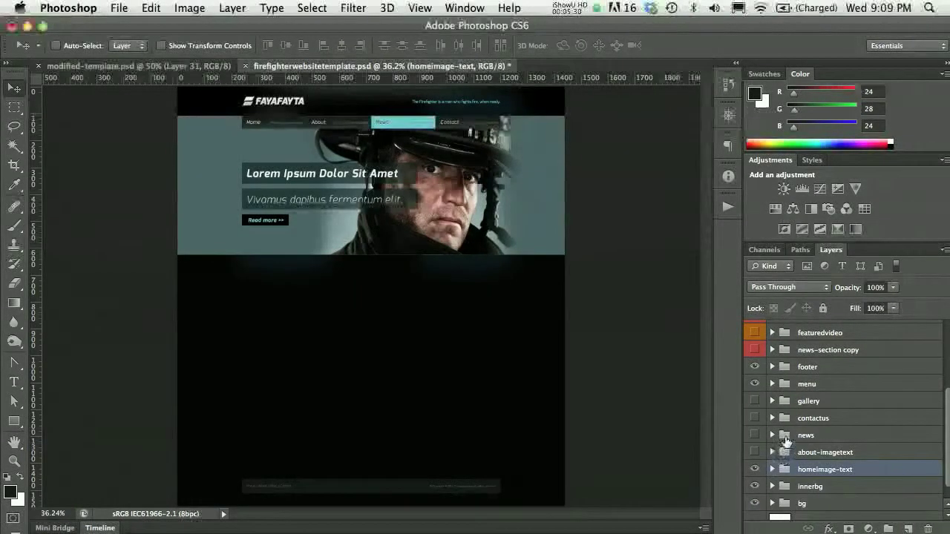
pyautogui.click(806, 366)
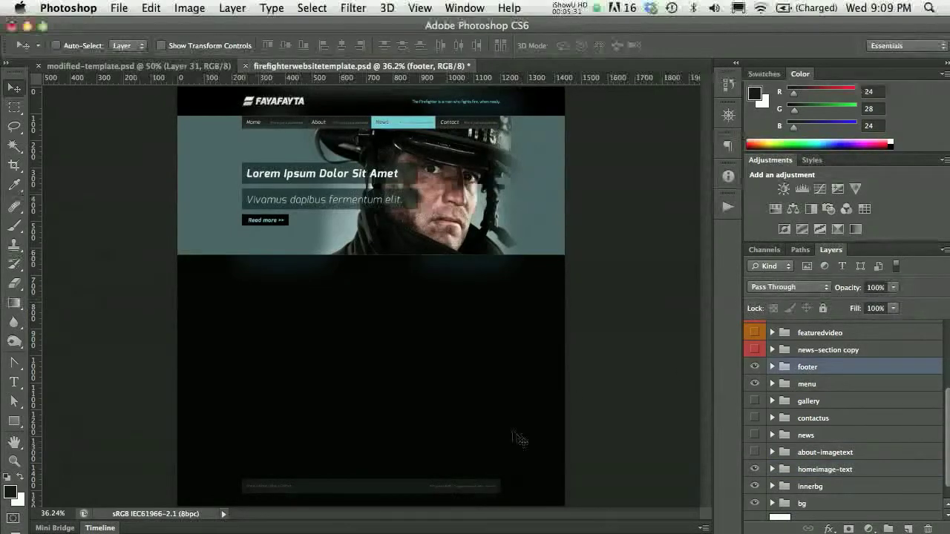
pyautogui.moveTo(455, 489); pyautogui.dragTo(429, 301)
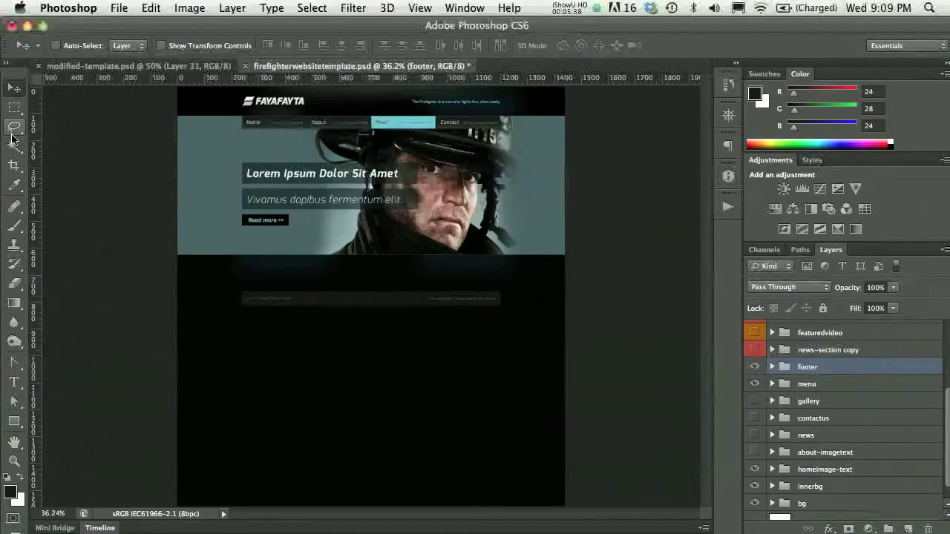
pyautogui.click(14, 165)
# - Crop unconstrained to 1440 px wide, from the header top to just below the footer
pyautogui.click(101, 46)
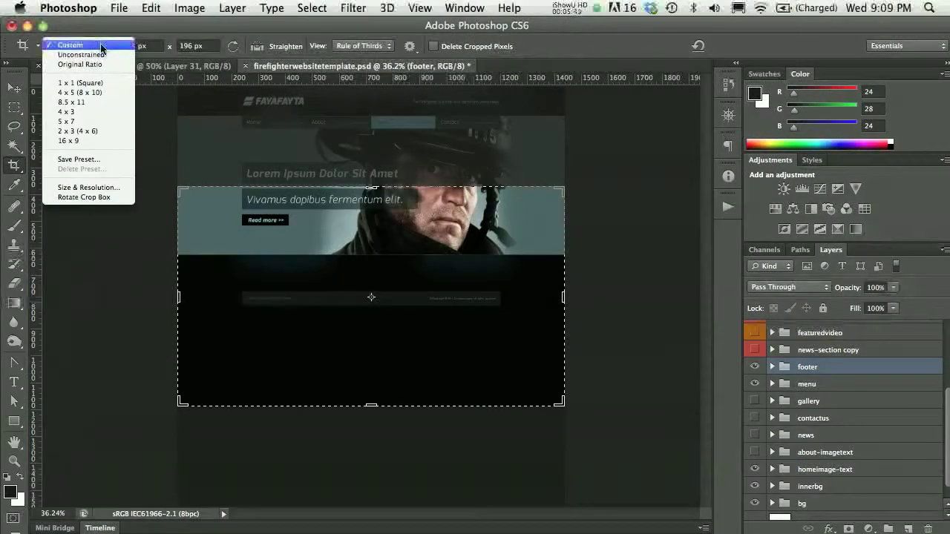
pyautogui.click(95, 55)
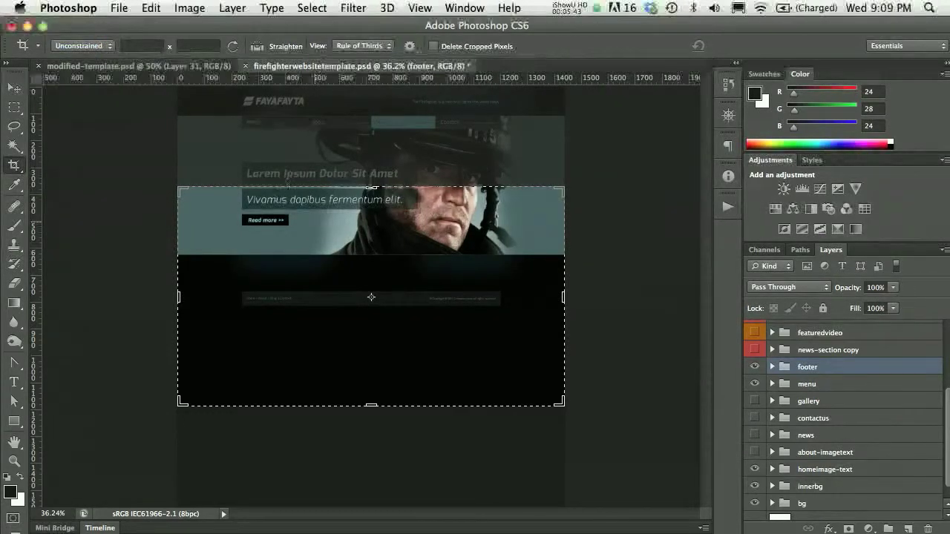
pyautogui.moveTo(371, 187); pyautogui.dragTo(371, 133)
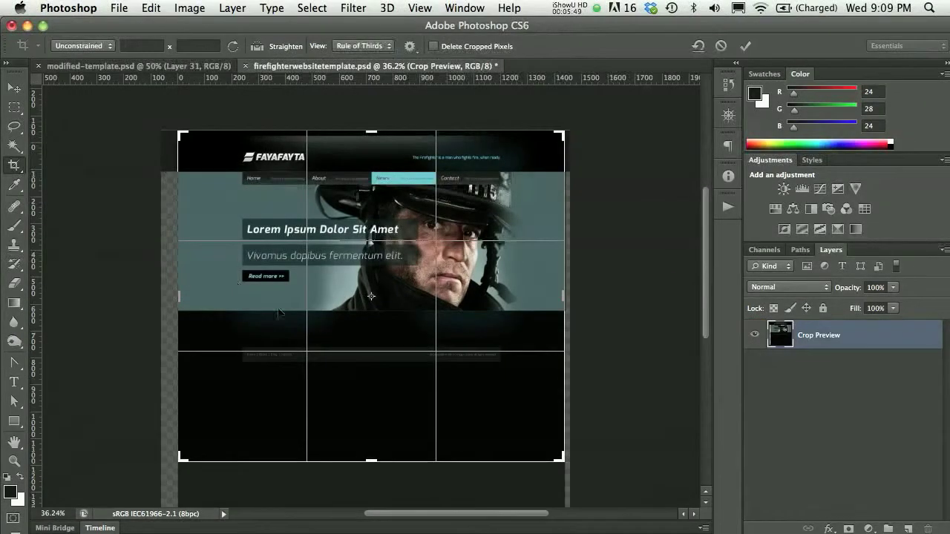
pyautogui.moveTo(371, 461); pyautogui.dragTo(371, 421)
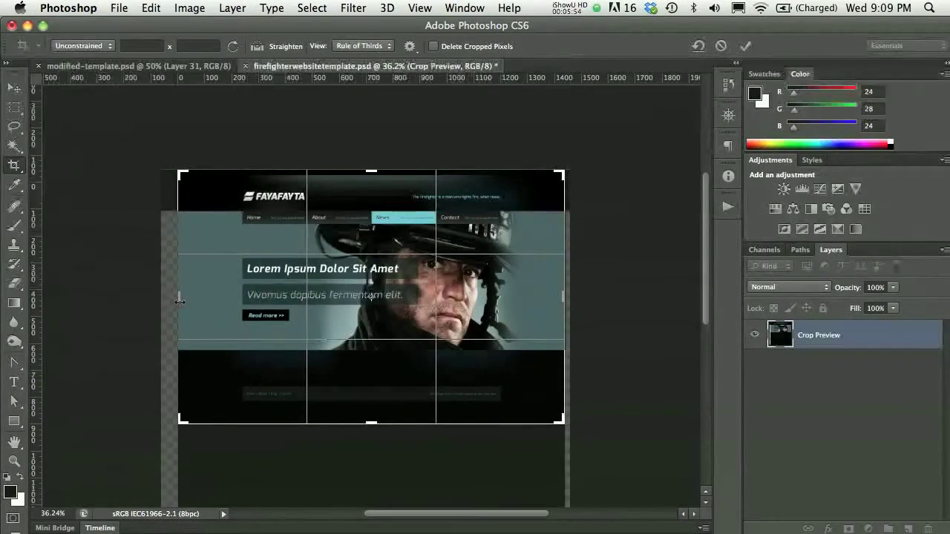
pyautogui.moveTo(179, 298); pyautogui.dragTo(182, 297)
pyautogui.moveTo(562, 297); pyautogui.dragTo(565, 297)
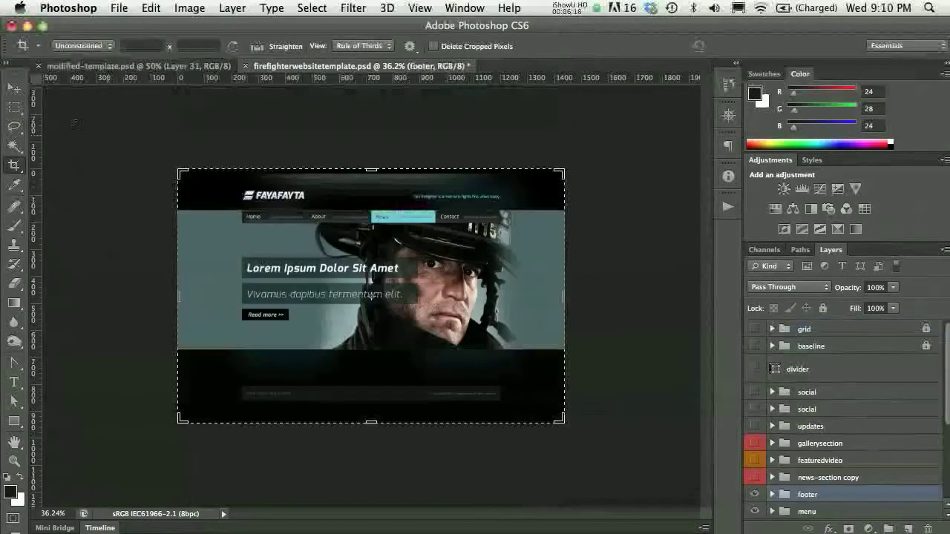
pyautogui.press('m')
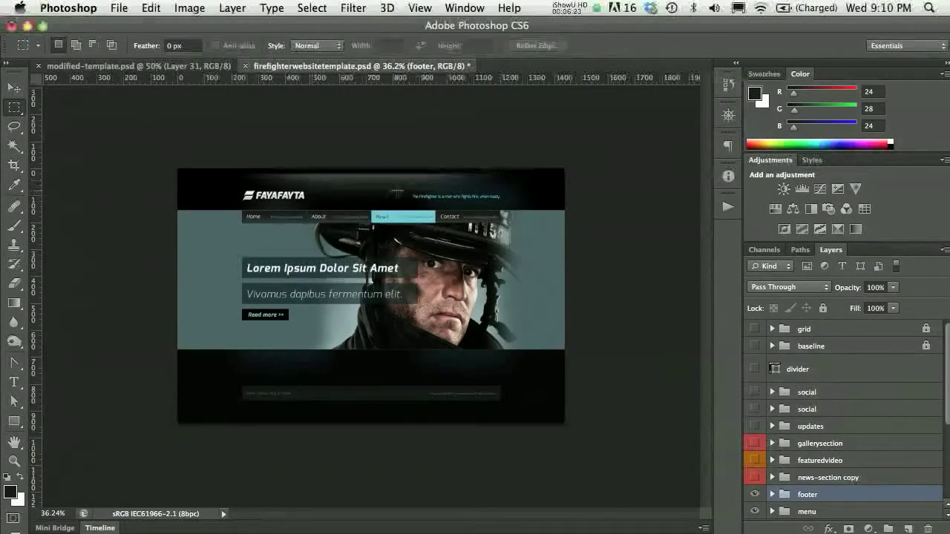
# - Compare the cropped template with modified-template.psd, ending there with homeimage-text collapsed
pyautogui.click(106, 66)
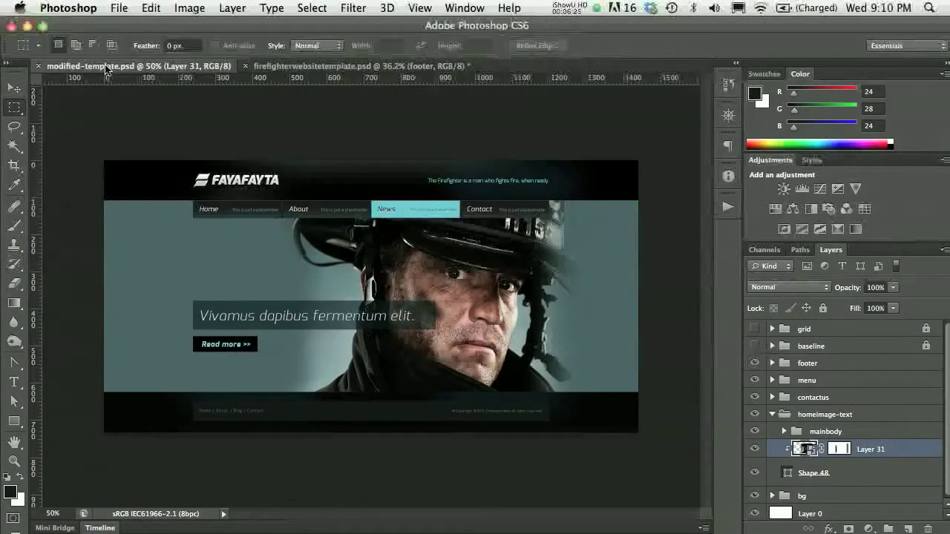
pyautogui.click(359, 69)
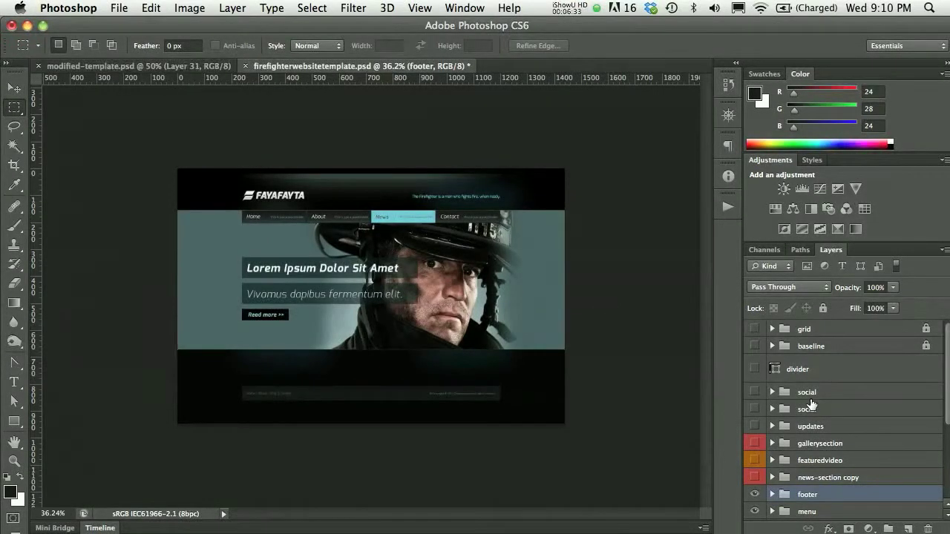
pyautogui.click(822, 393)
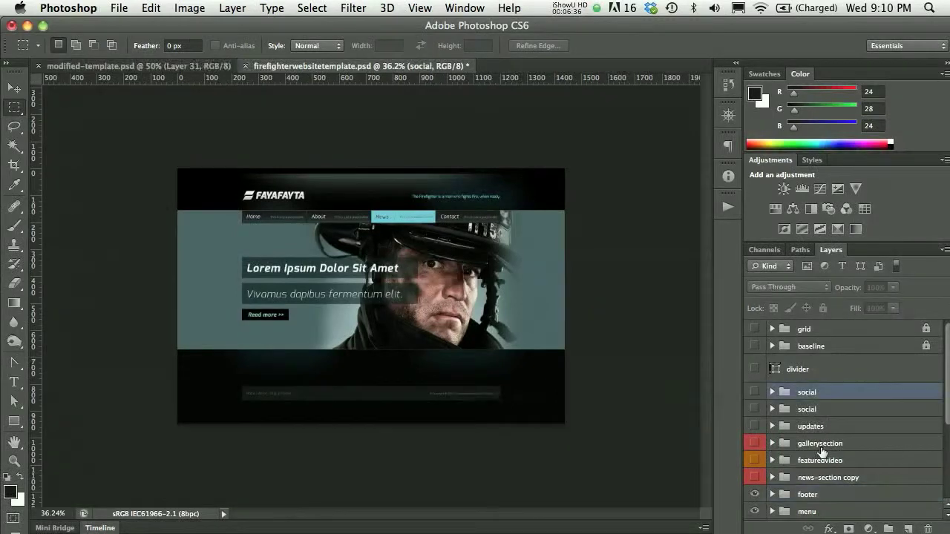
pyautogui.click(170, 67)
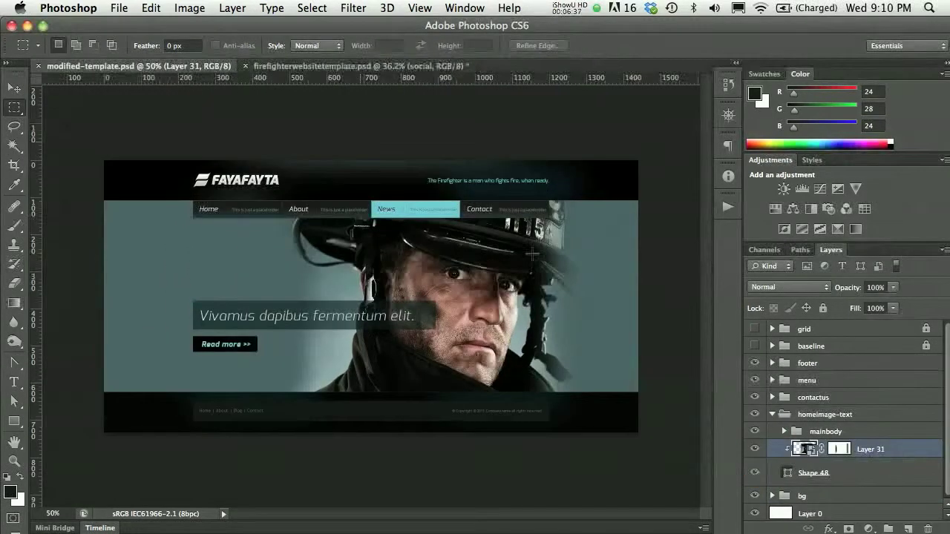
pyautogui.click(773, 415)
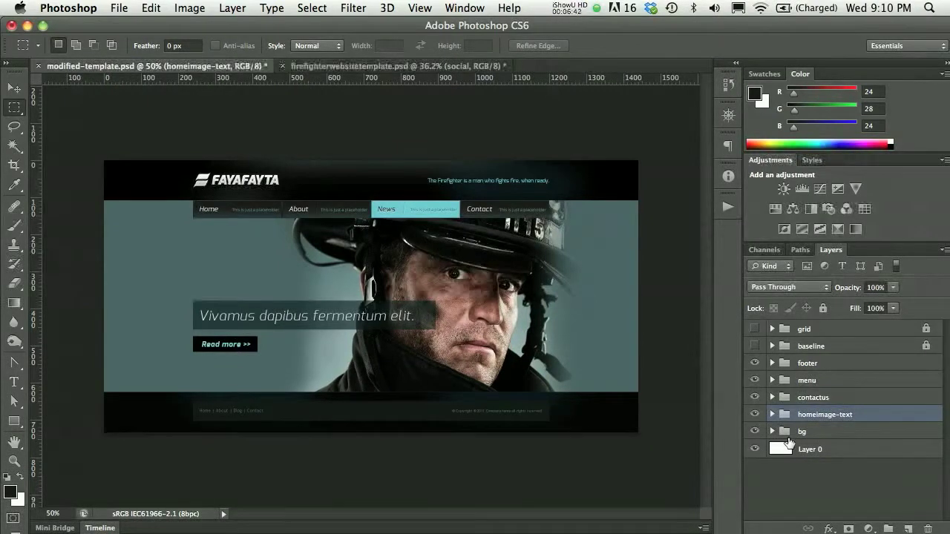